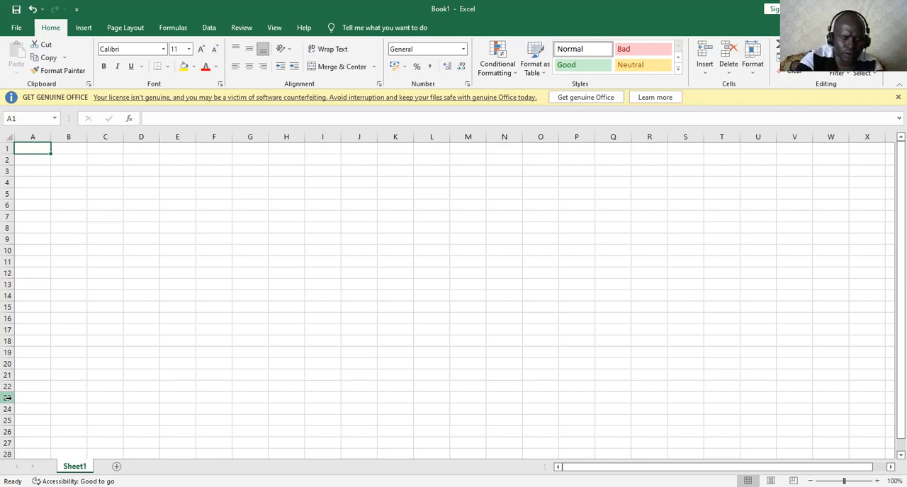
Enter the heading FIRST NAME in cell A1 and fit column A's width to it
text(FI)
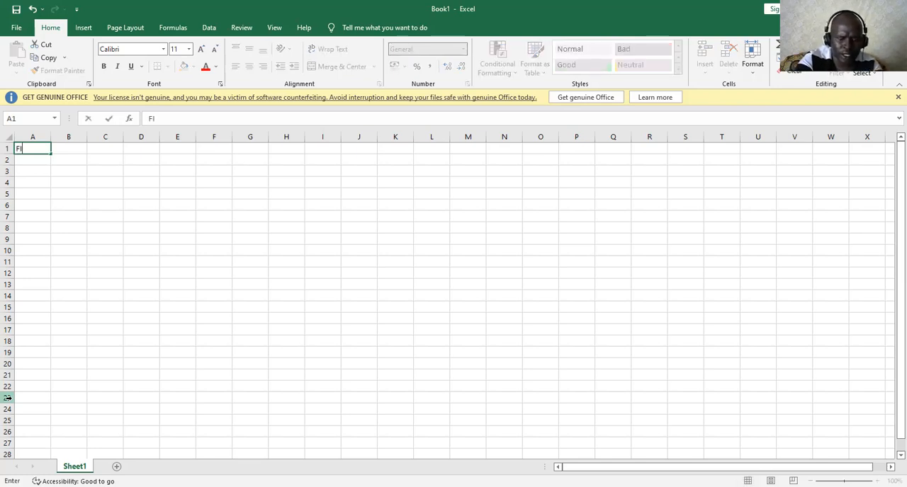
text(RST NAME)
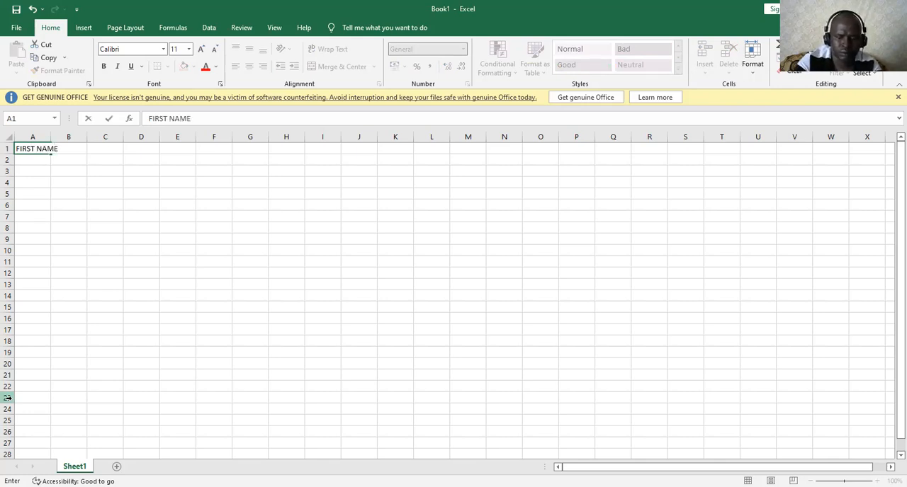
double_click(50, 138)
Enter the heading MIDDLE NAME in cell B1 and fit column B's width to it
click(68, 148)
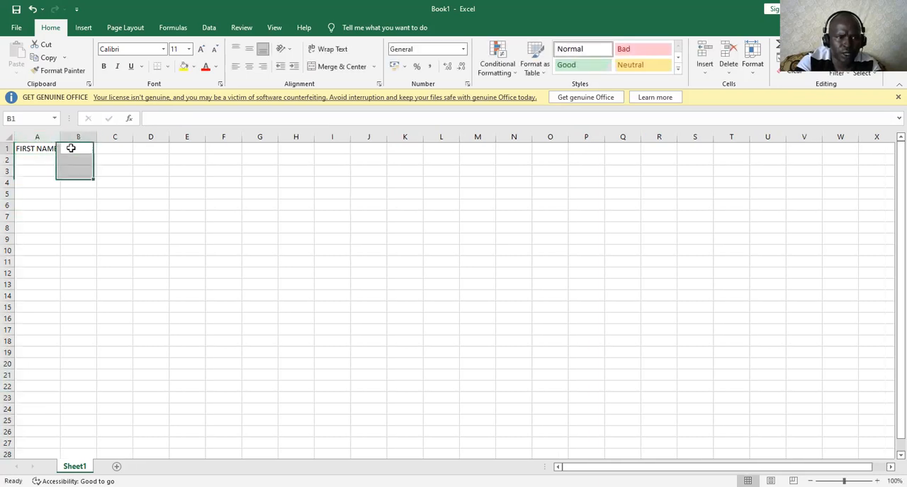
text(LASA)
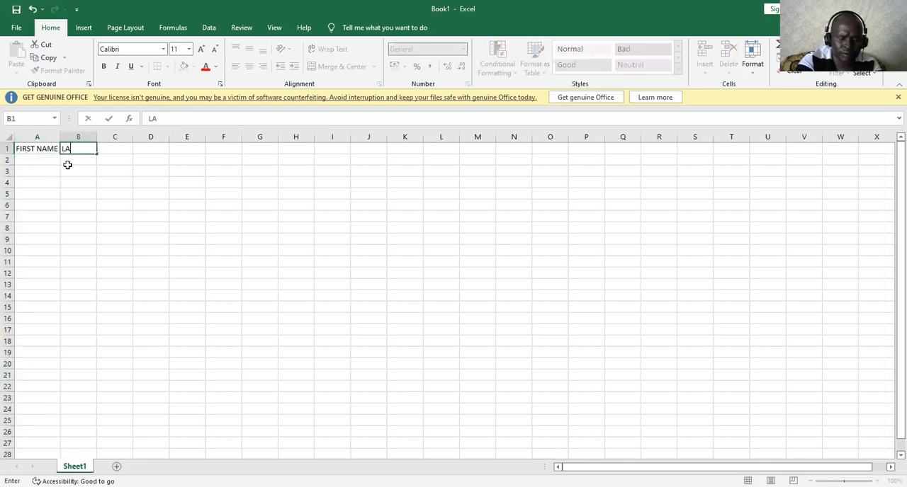
key(BackSpace)
key(BackSpace)
key(BackSpace)
key(BackSpace)
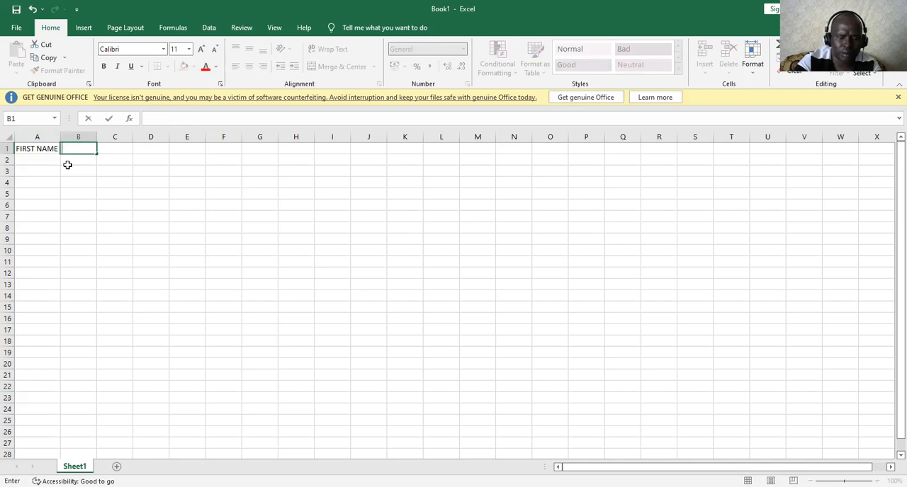
text(MIDD)
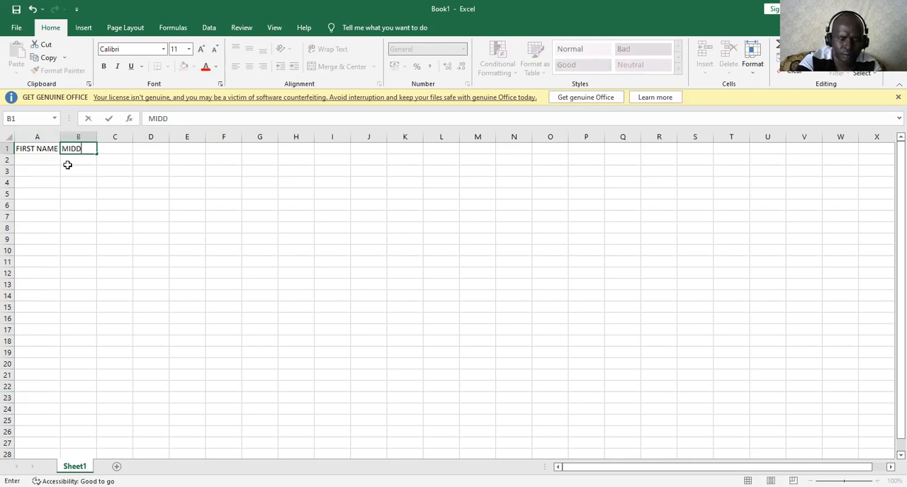
text(LE NAME)
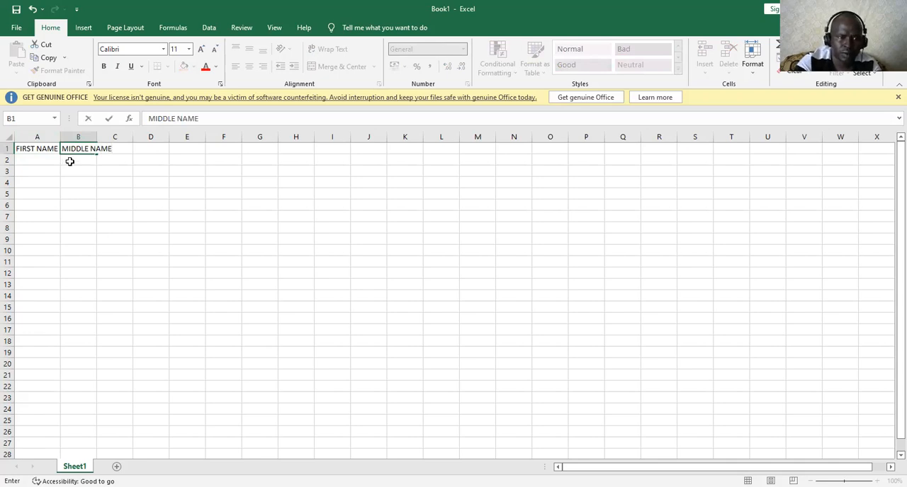
click(103, 137)
double_click(96, 137)
Enter the heading LAST NAME in cell C1
click(132, 147)
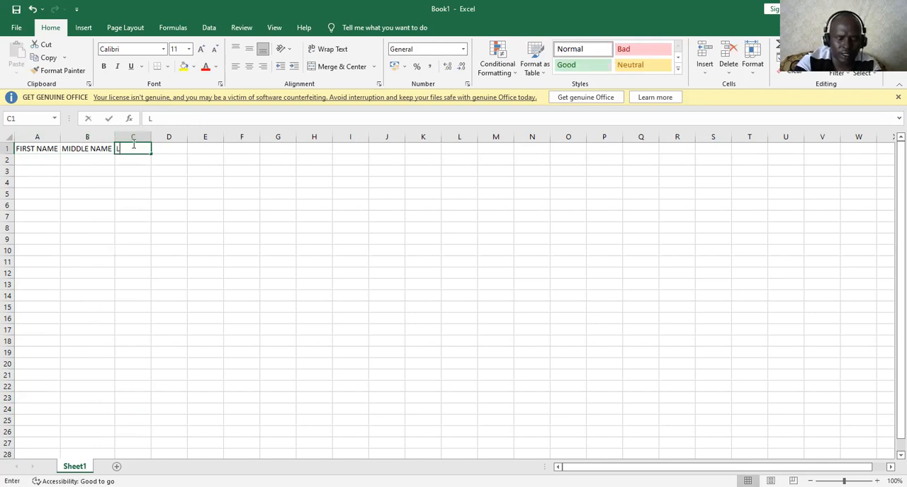
text(LAST NAME)
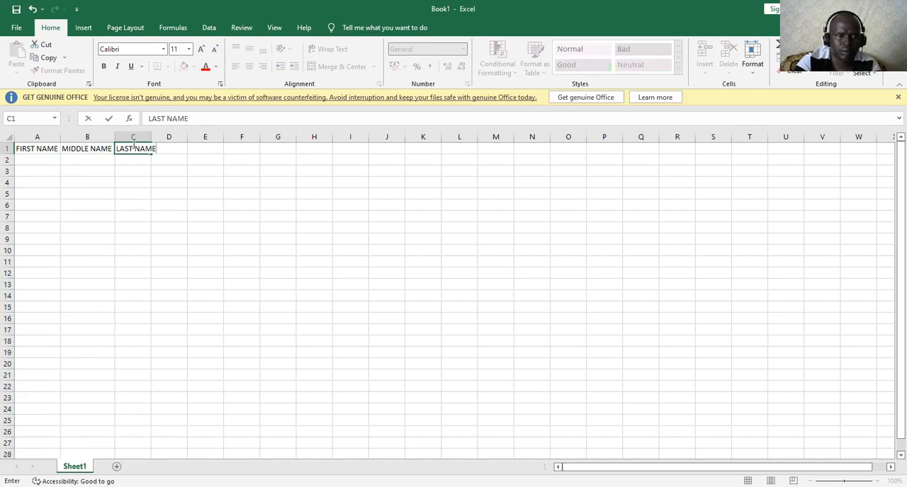
click(63, 136)
click(135, 170)
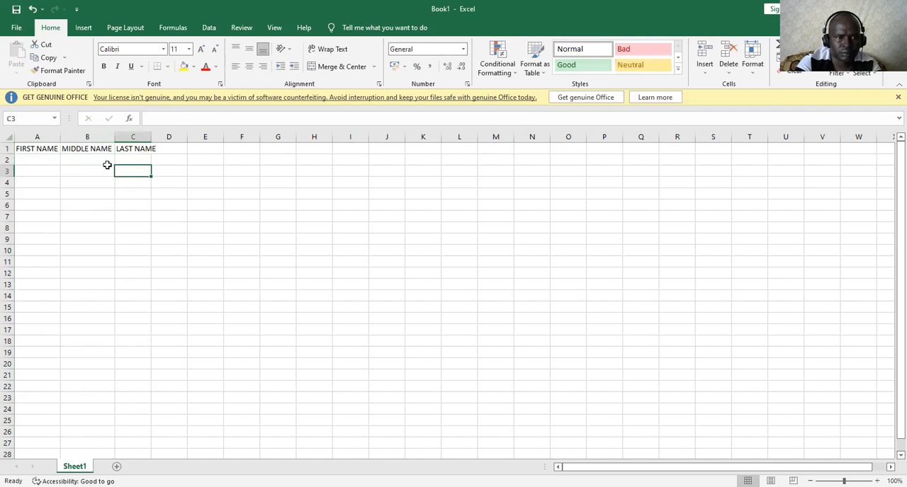
Fill in row 2 with the first person's first, middle and last names in cells A2 to C2
click(35, 164)
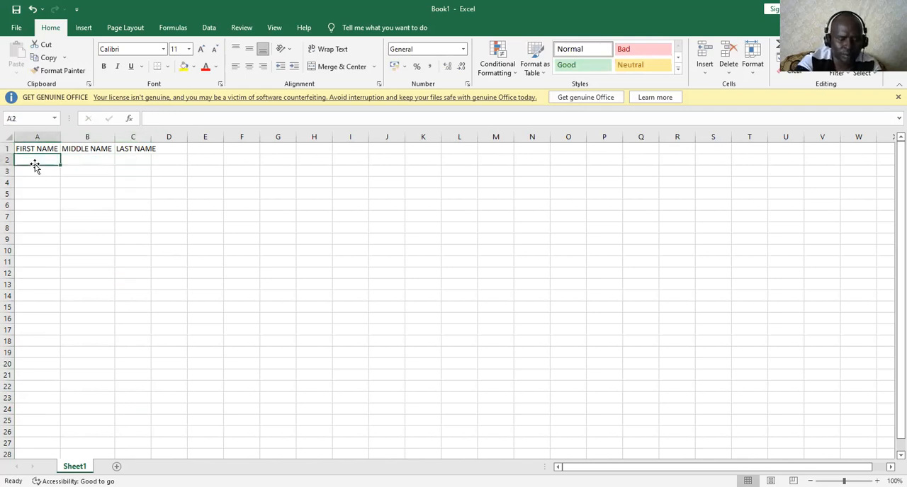
text(HENRY)
click(88, 161)
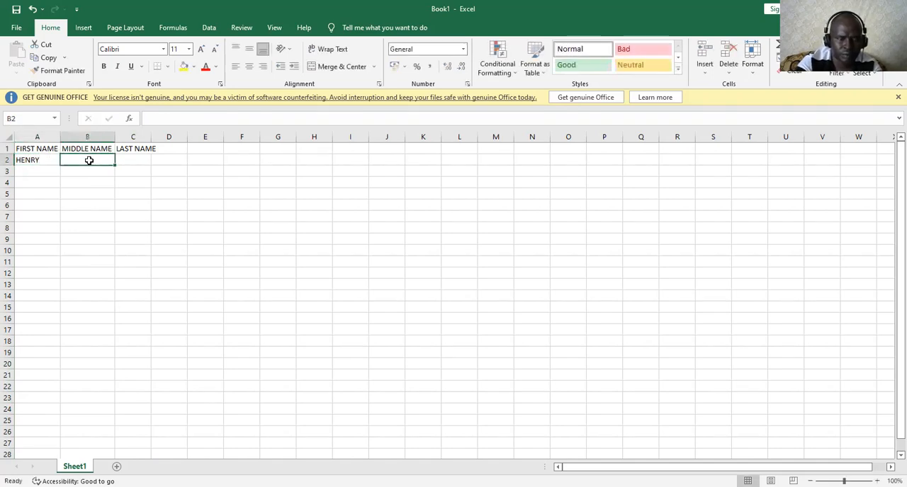
text(KI)
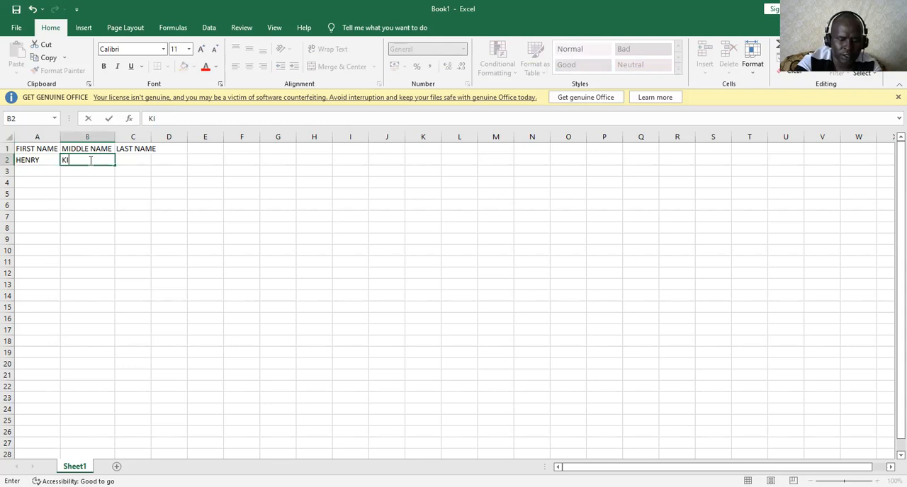
text(PLAGAT)
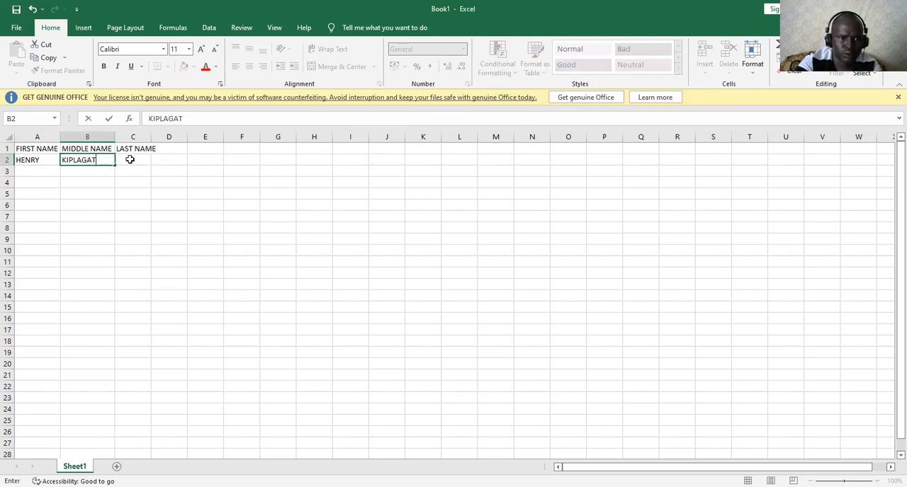
click(129, 159)
text(RU)
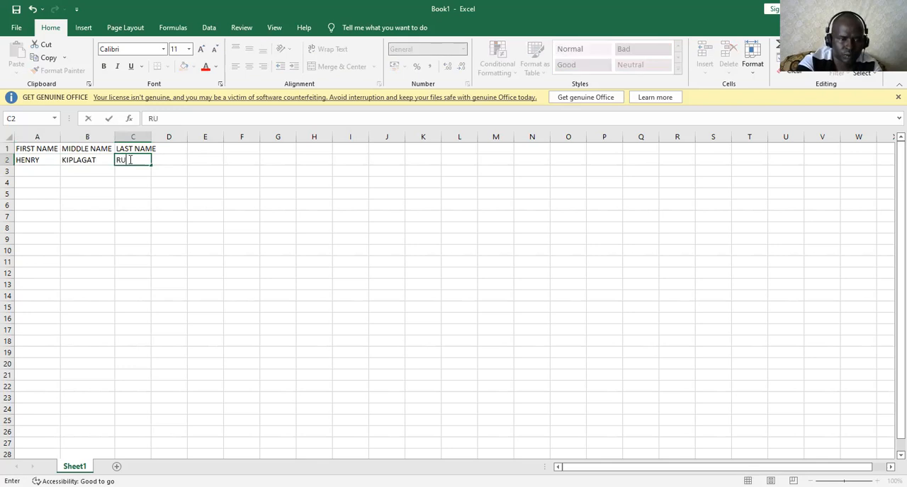
text(TTO)
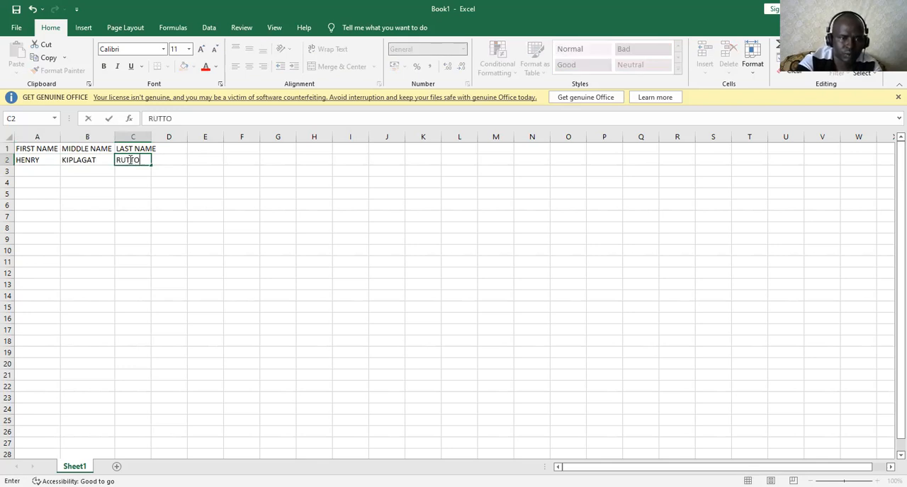
Fill in row 3 with the second person's first, middle and last names in cells A3 to C3
click(34, 171)
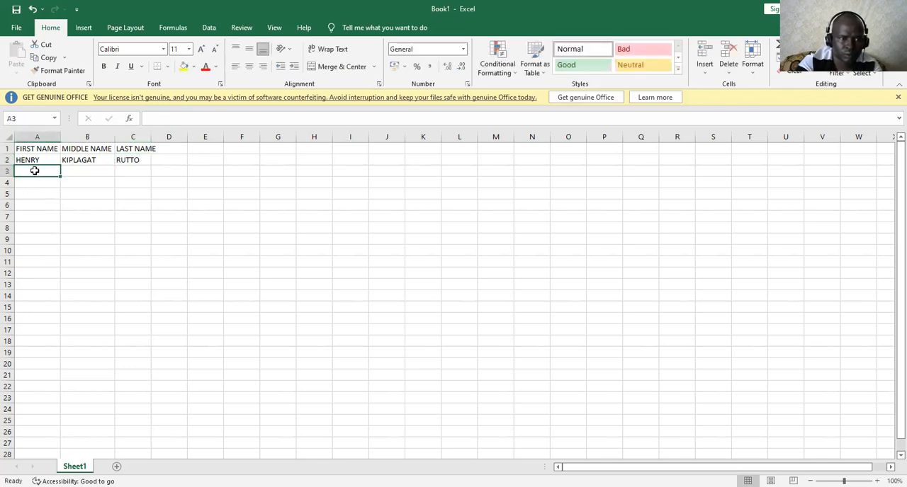
text(I)
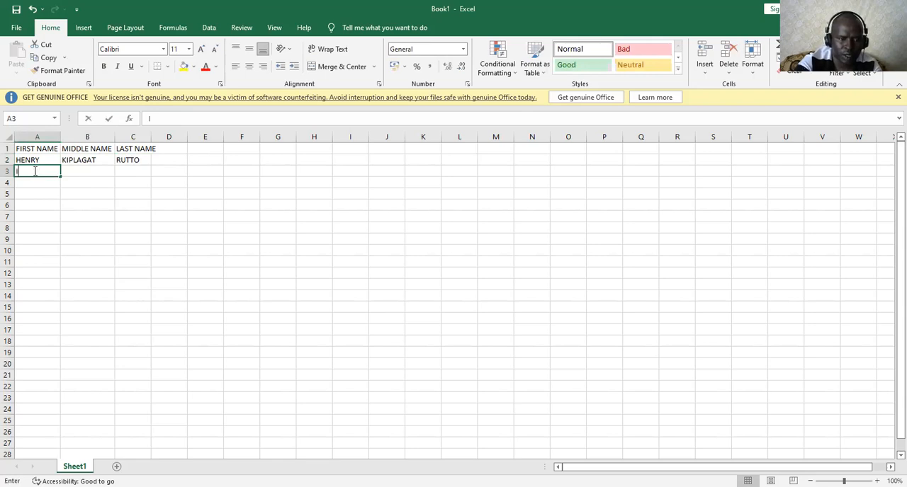
key(BackSpace)
text(K)
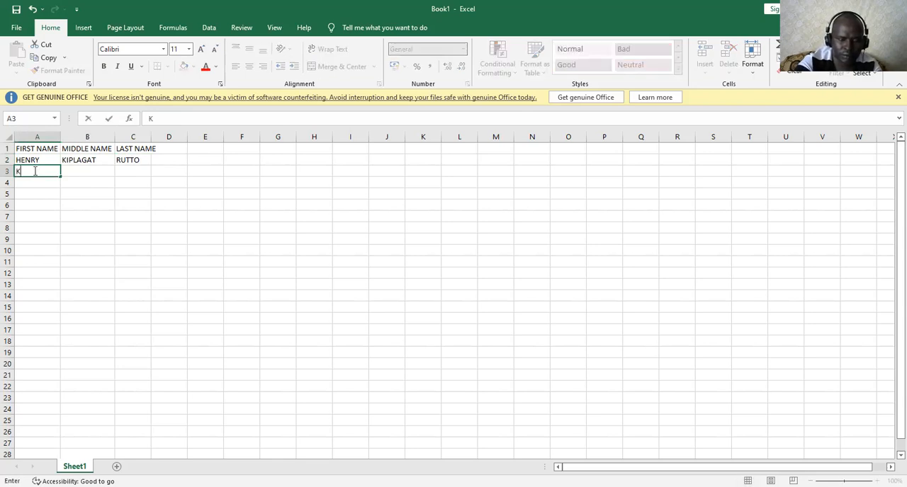
text(IMANI)
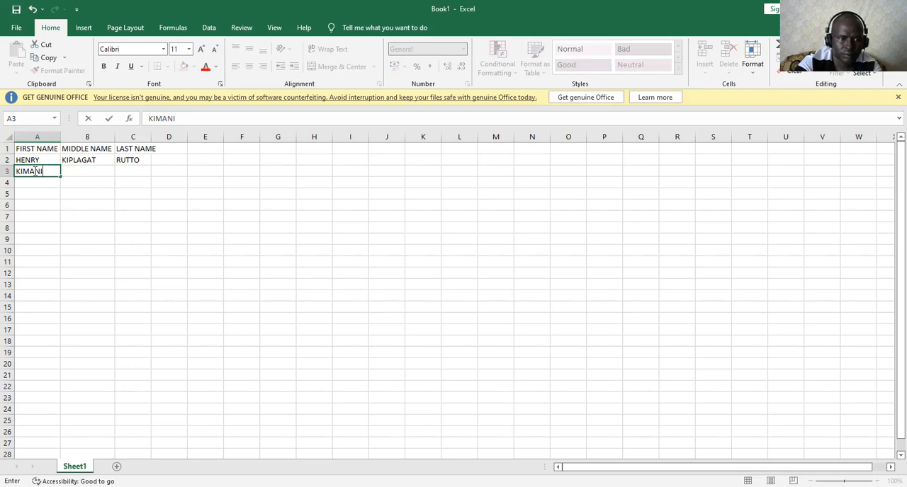
click(94, 178)
click(95, 173)
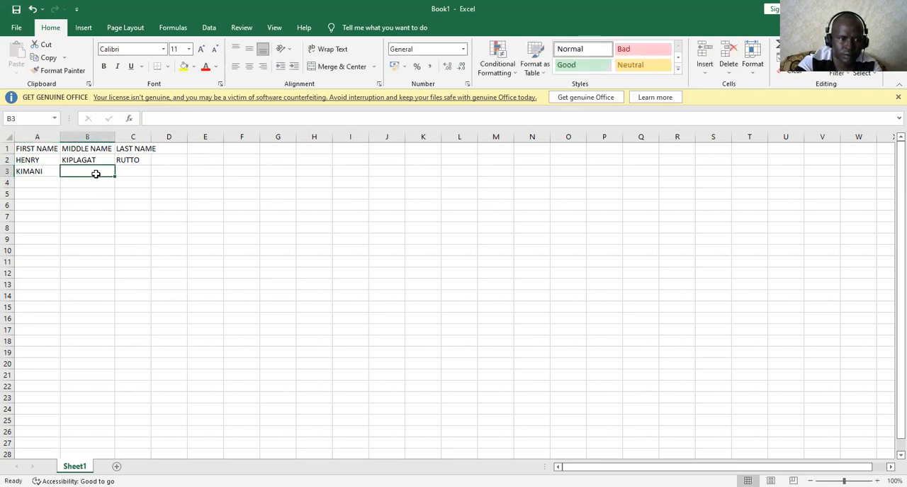
text(KAM)
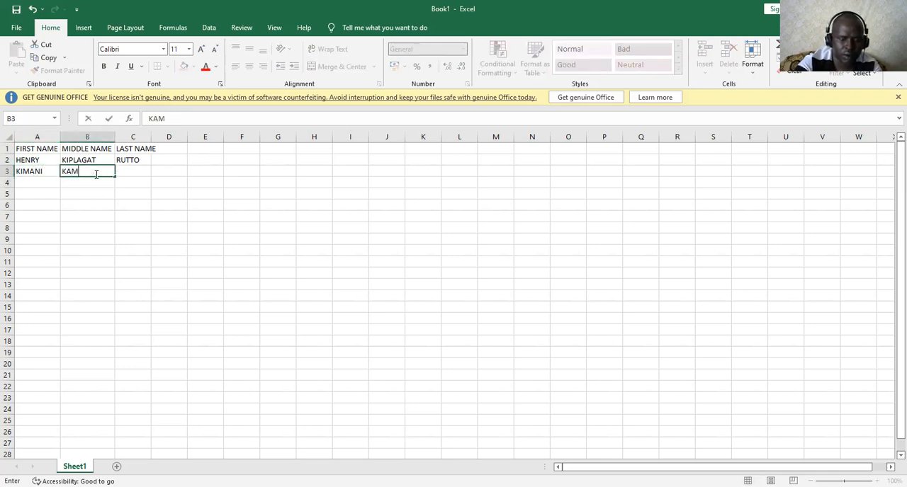
text(AU)
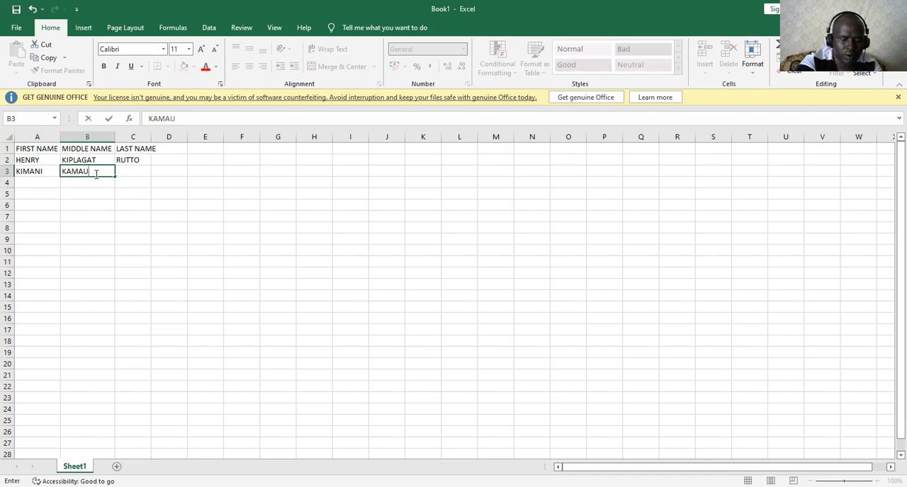
click(133, 170)
text(NJO)
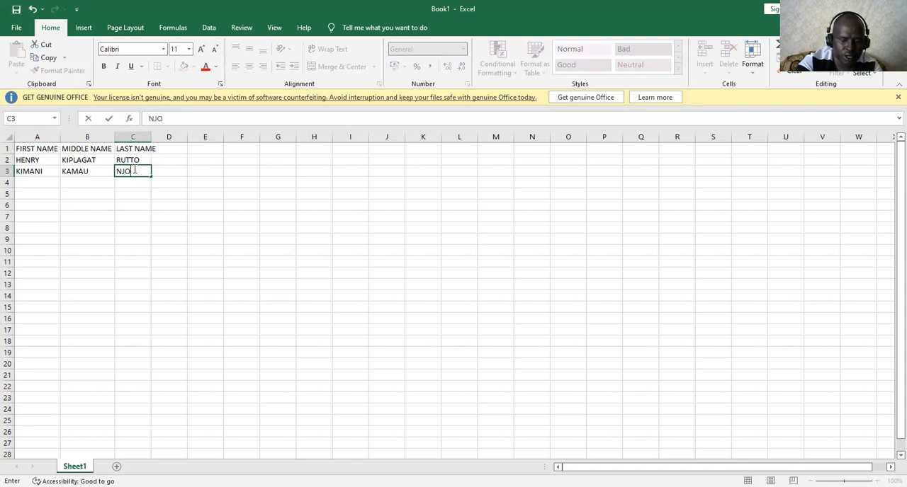
text(ROGE)
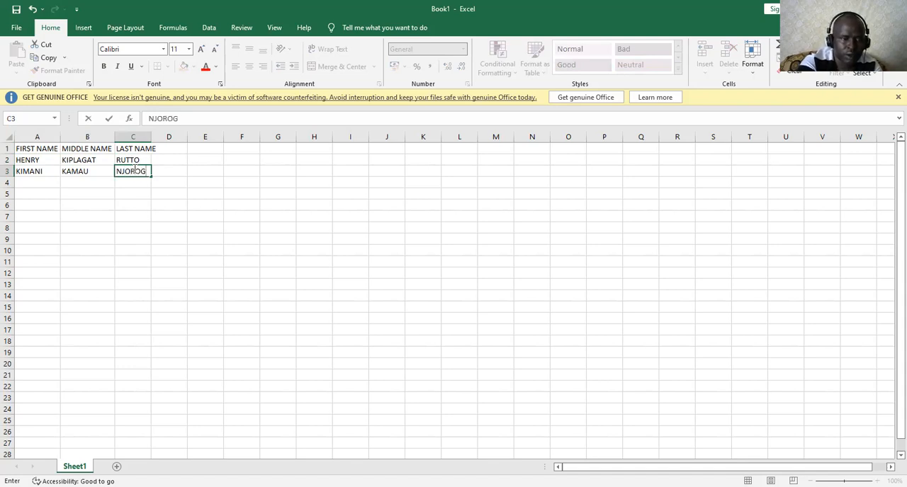
Fill in row 4 with the third person's first, middle and last names in cells A4 to C4
click(31, 183)
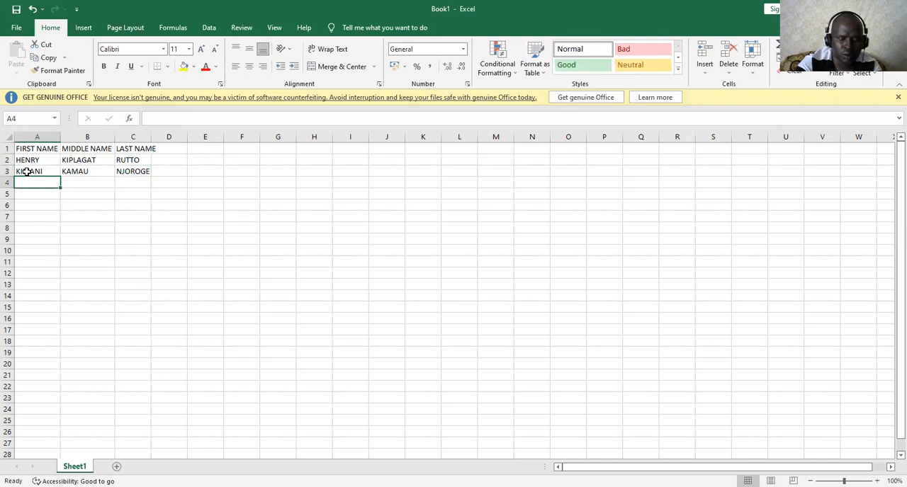
text(MUSA)
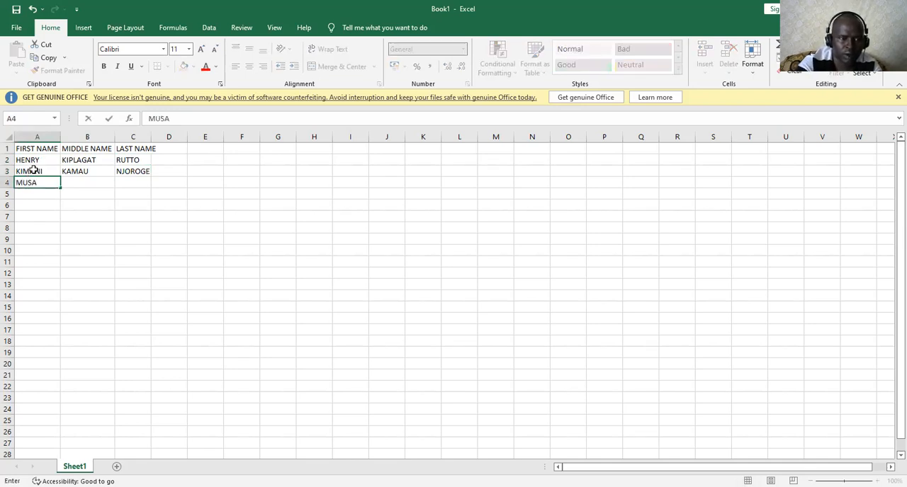
click(78, 184)
text(AT)
key(BackSpace)
key(BackSpace)
text(OT)
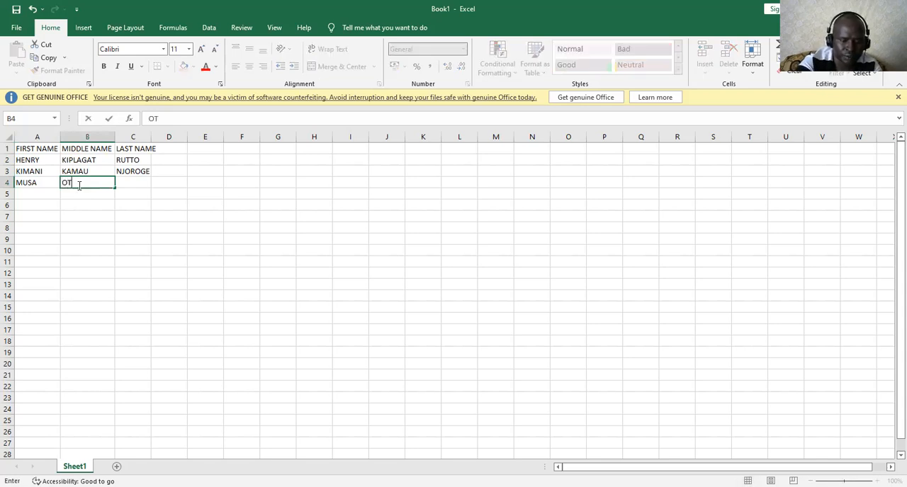
text(IENO)
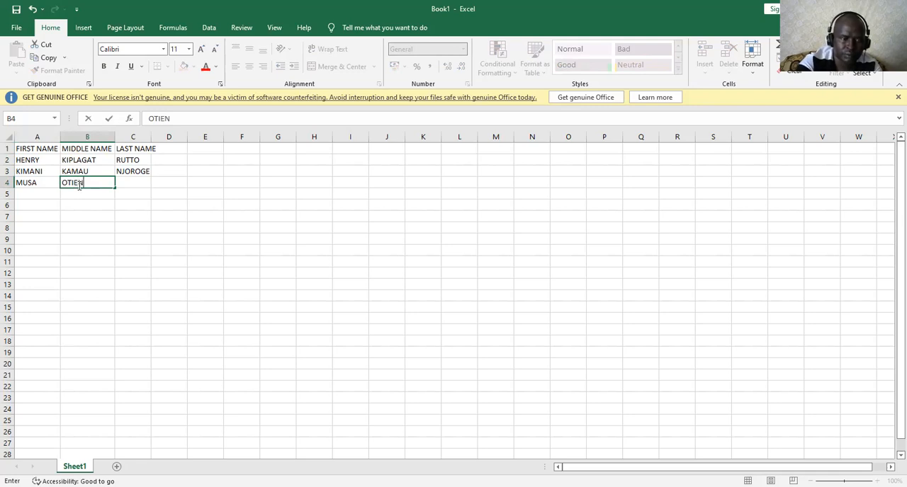
click(134, 183)
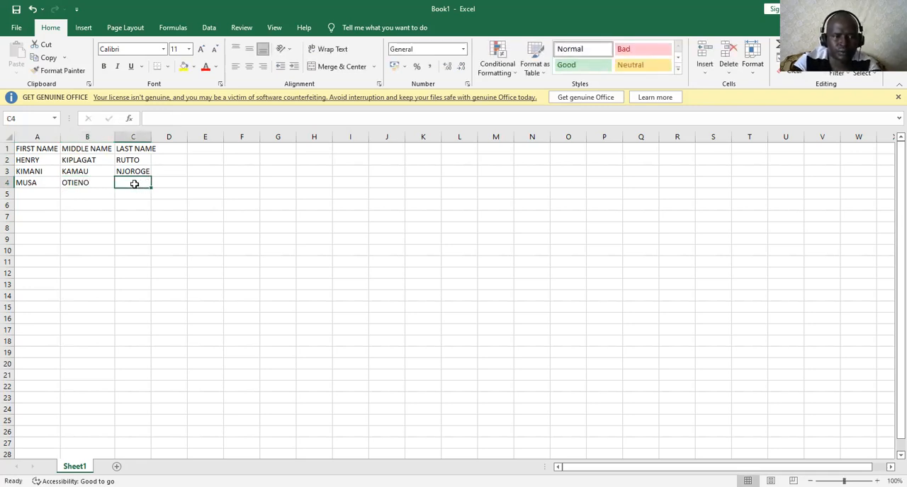
text(K)
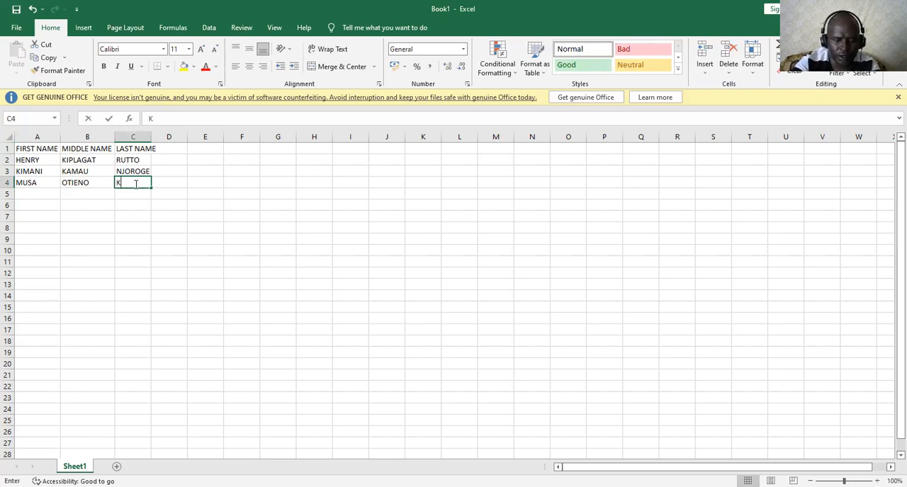
text(ELVIN)
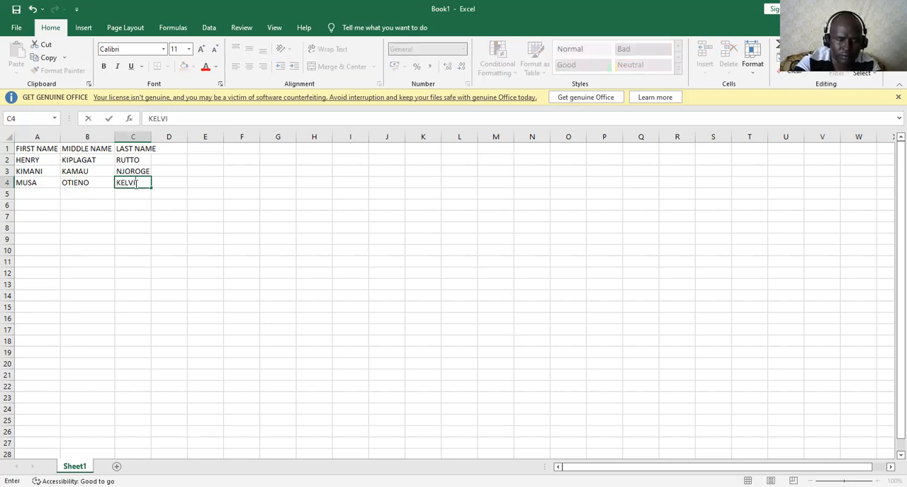
Fit column C to its contents and widen column D to about three times column C's width, selecting cell D1
double_click(150, 135)
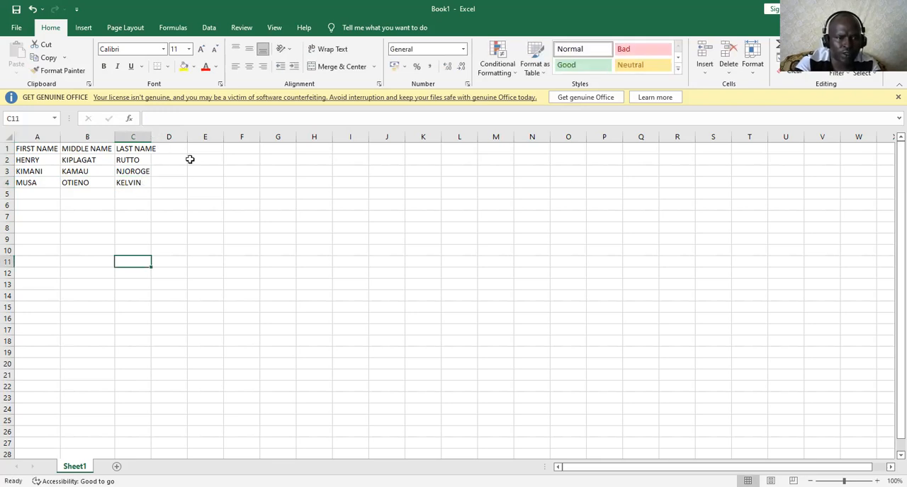
drag(196, 135, 287, 138)
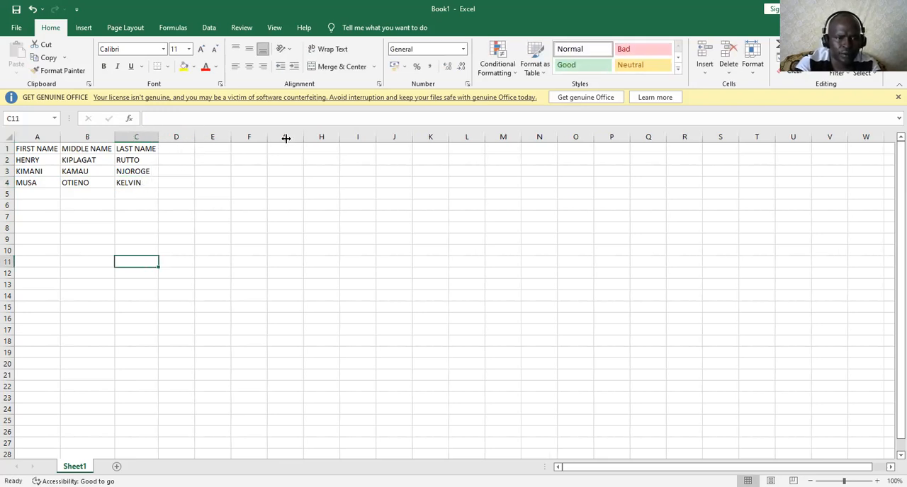
click(186, 146)
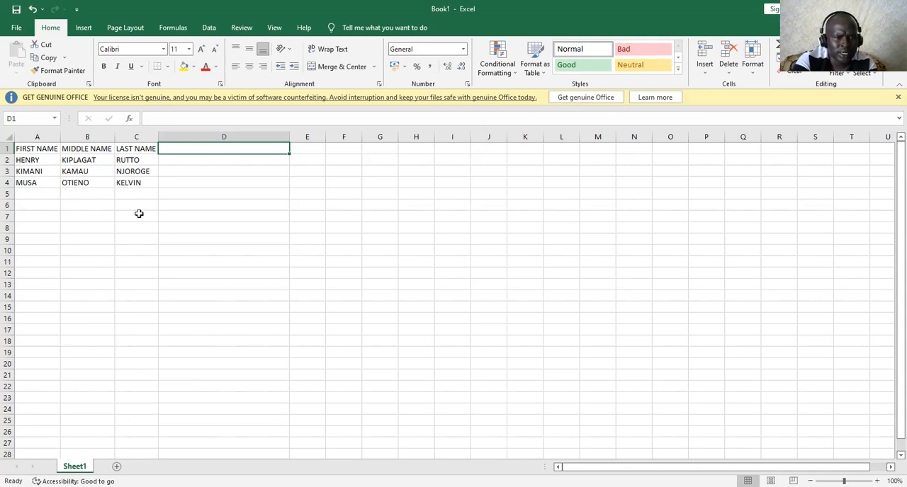
Enter the first person's first name, middle initial and last name in D2, with a period directly before the last name
click(199, 164)
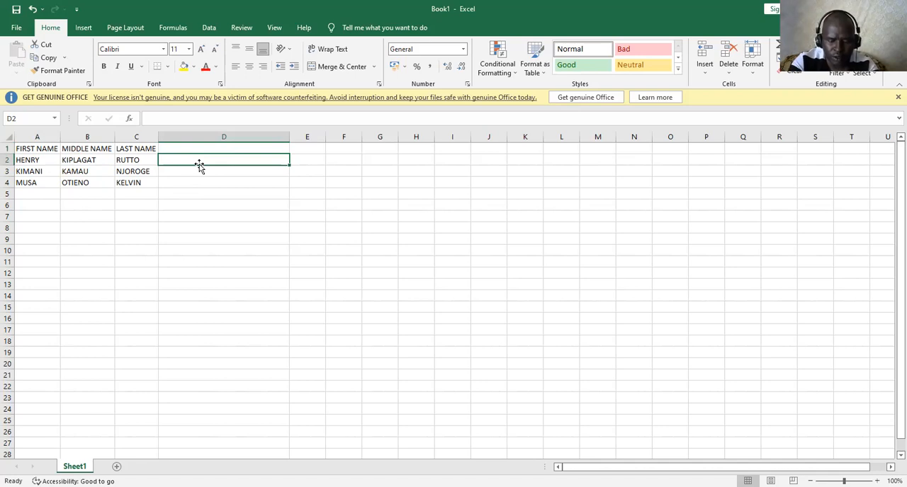
text(HE)
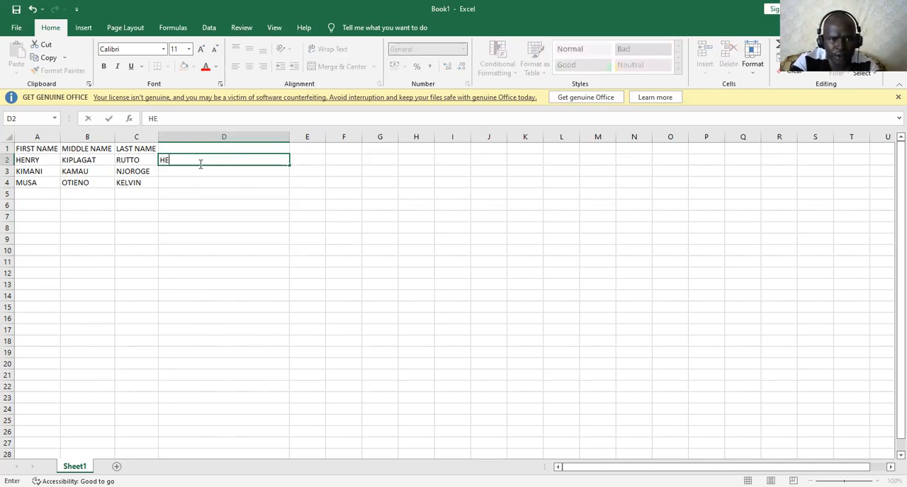
text(NRY)
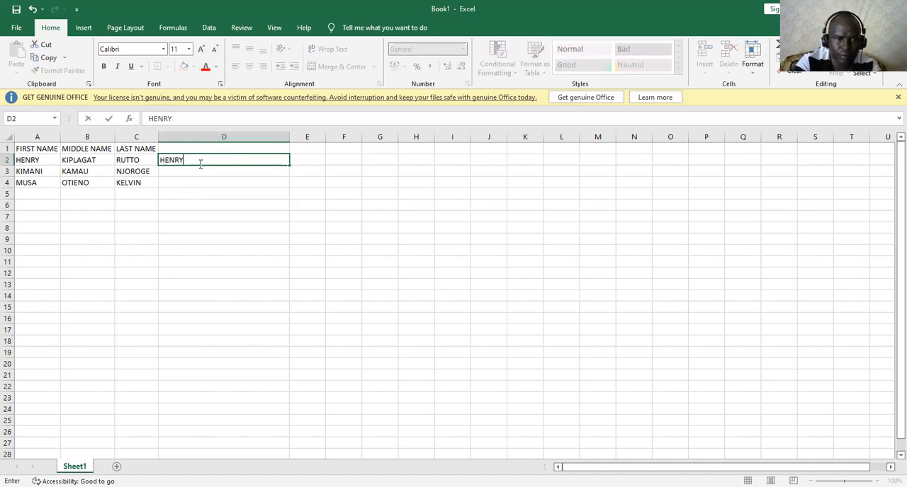
text( K)
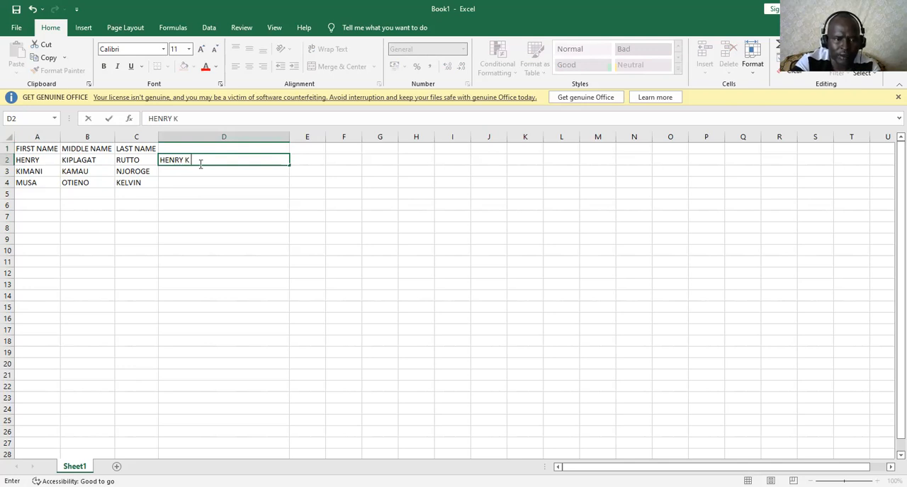
text( RUT)
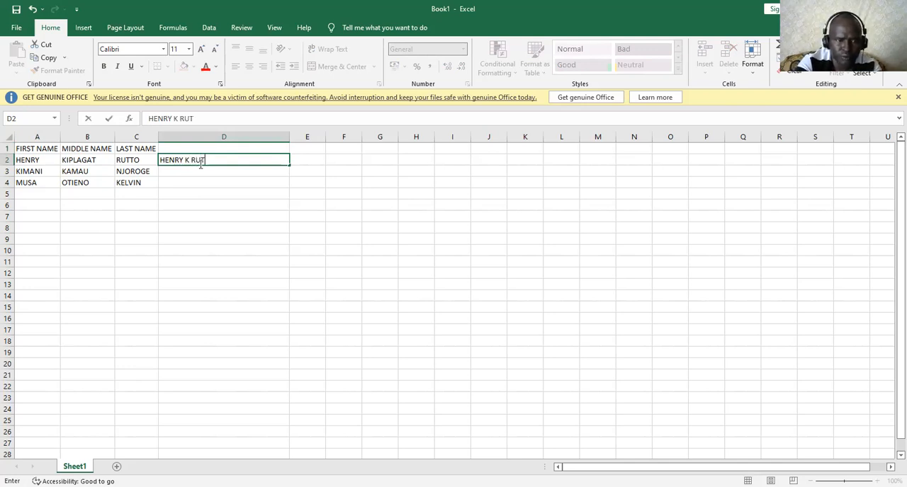
text(TO)
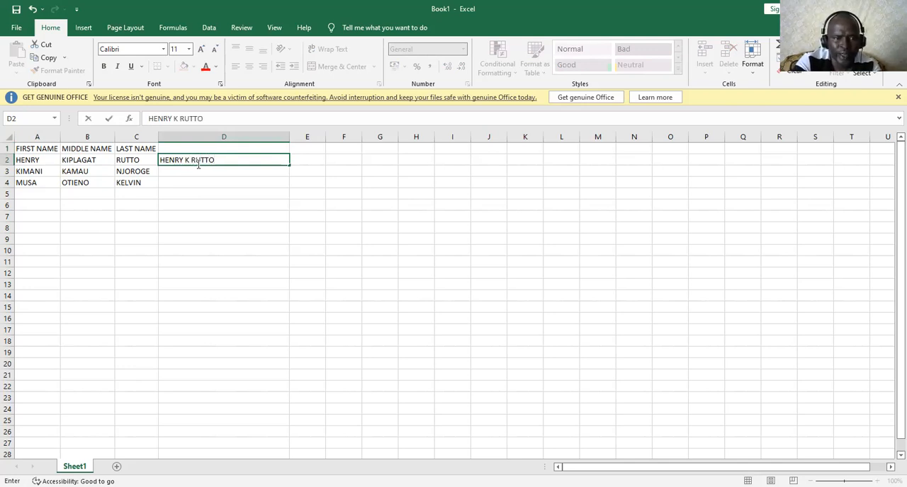
click(191, 160)
text(.)
click(210, 194)
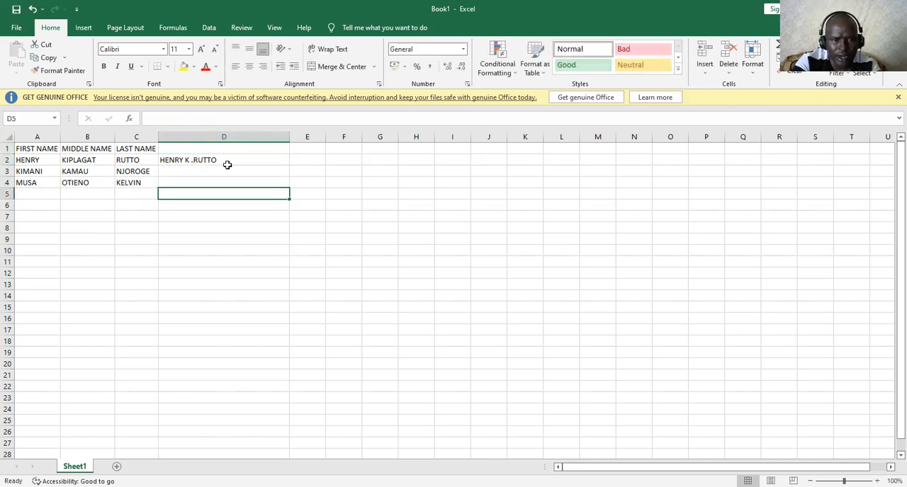
Apply Flash Fill to column D using the combined name in D2 as the example
click(229, 160)
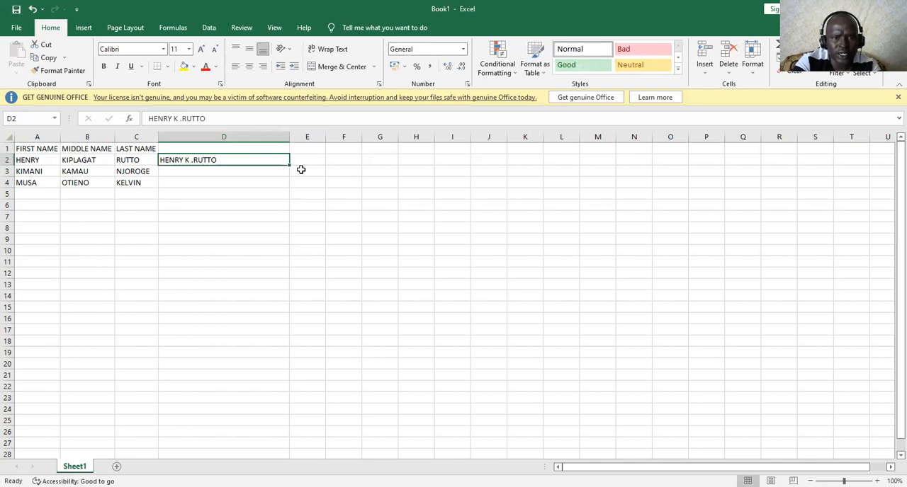
click(241, 192)
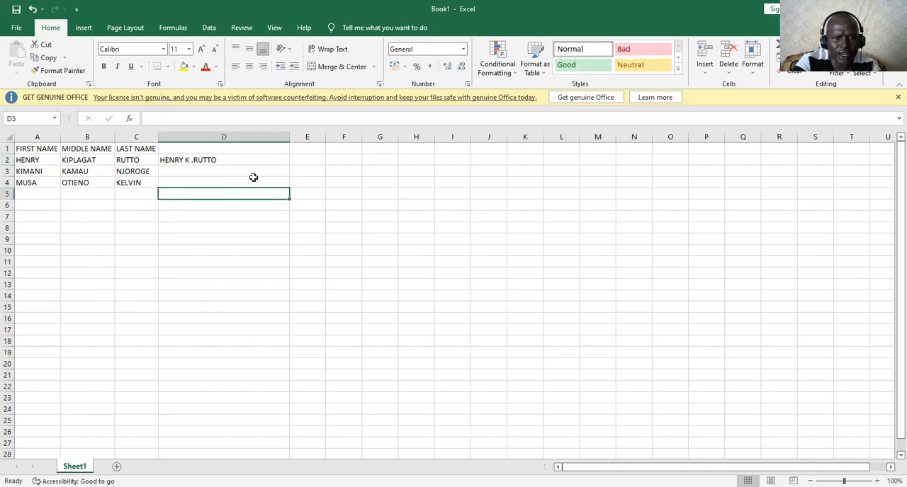
click(232, 160)
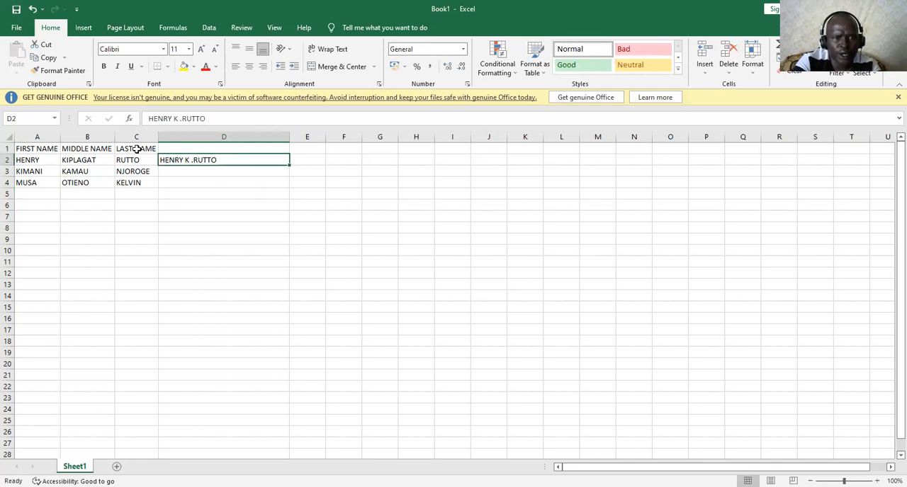
click(211, 29)
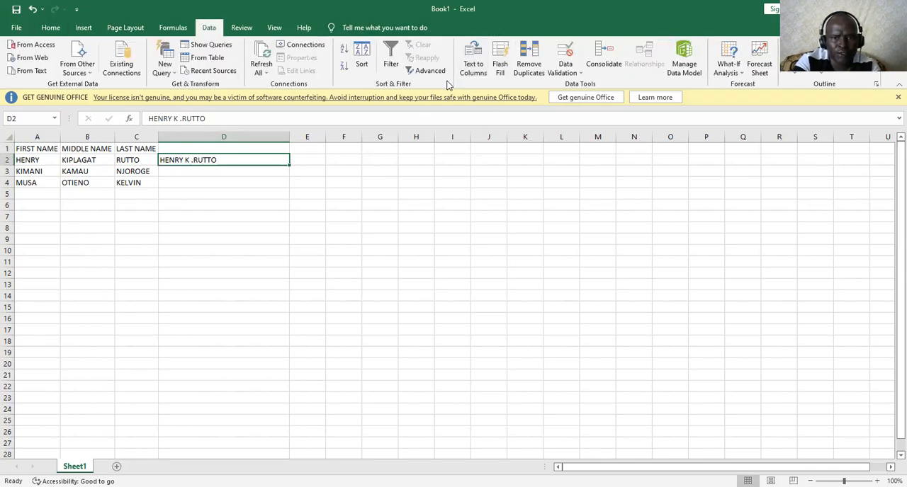
click(501, 63)
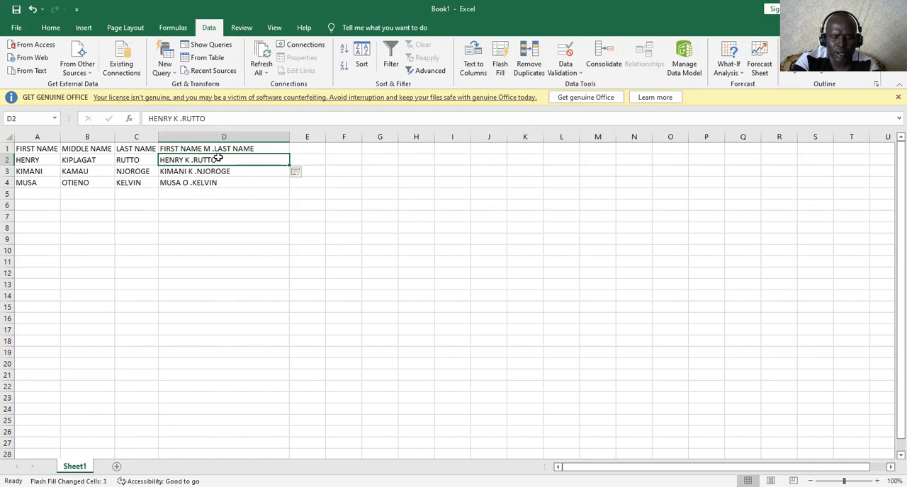
Replace the entry in D2 with the first person's first name, middle initial and last initial, separated by periods without spaces
key(BackSpace)
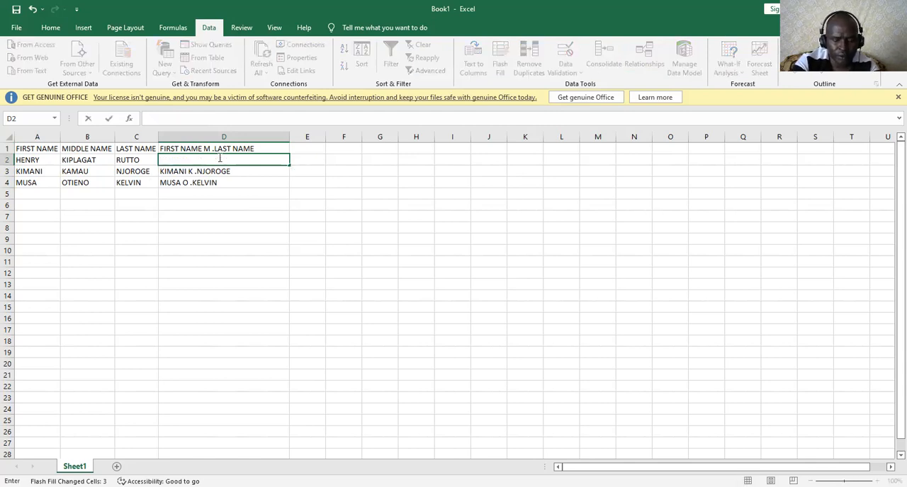
text(HEEB)
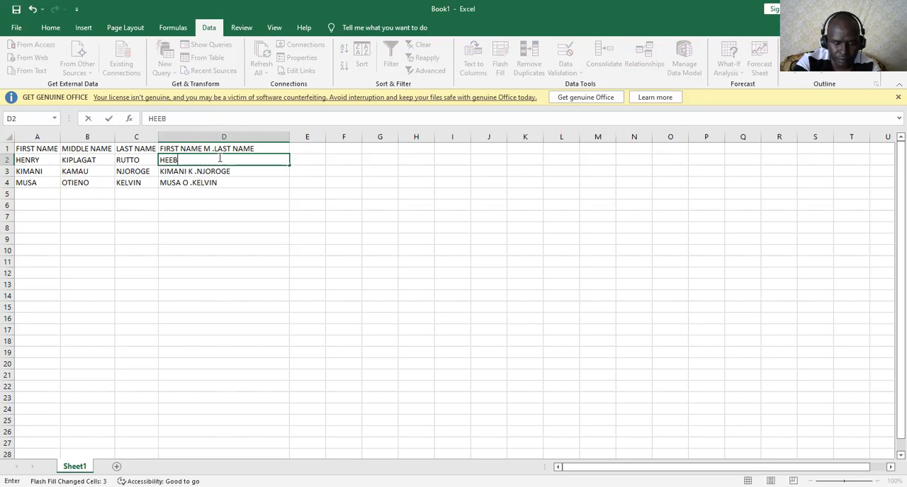
key(BackSpace)
key(BackSpace)
text(NRY)
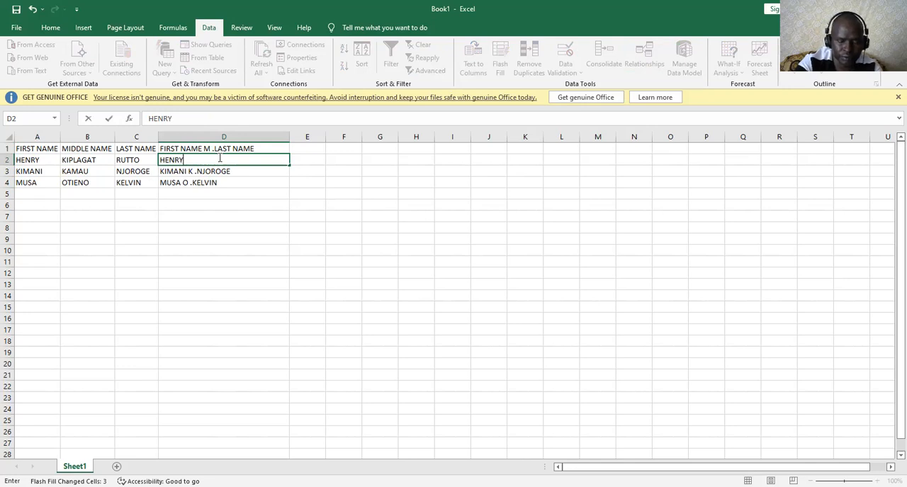
text(.K.R)
Clear cells D3:D5 and apply Flash Fill to column D from the example in D2
drag(228, 173, 224, 196)
key(Delete)
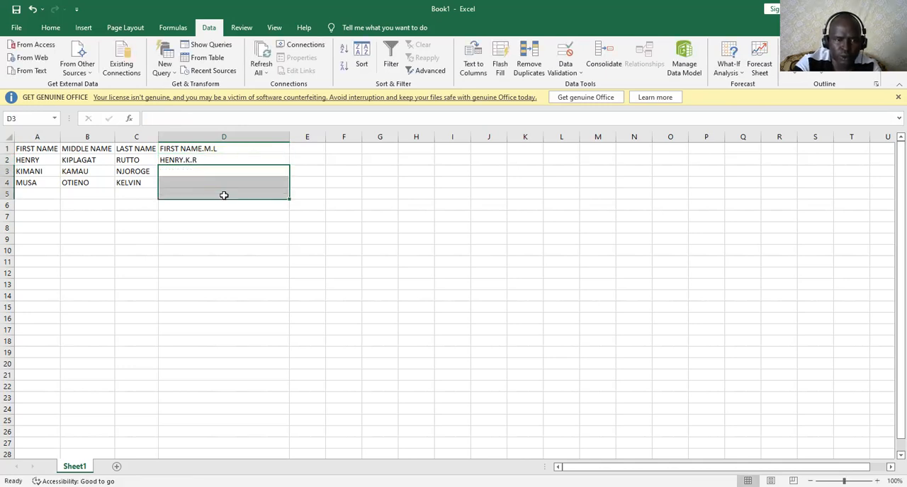
click(228, 156)
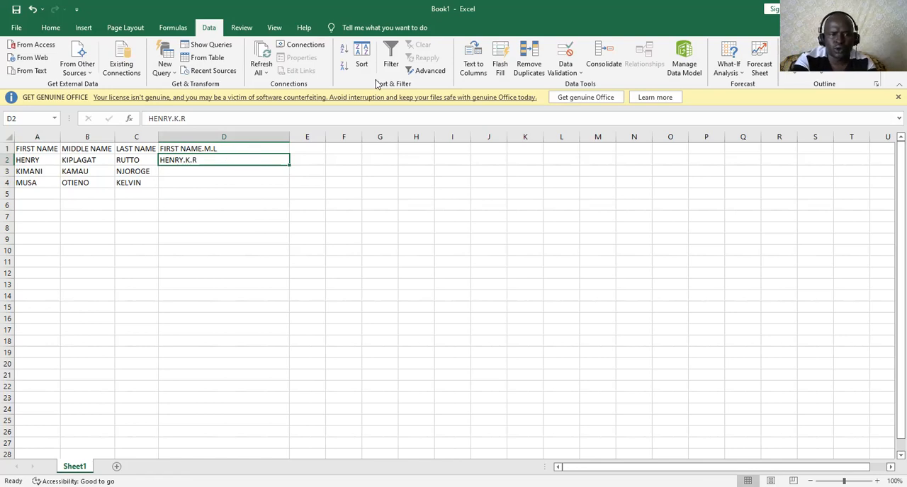
click(500, 69)
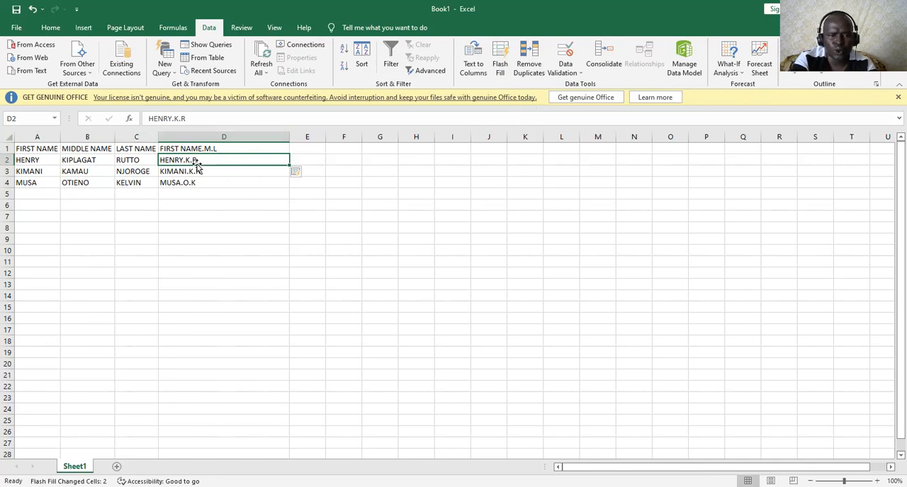
Clear cells D3:D5 again and extend D2 down to D4 with the fill handle's Flash Fill option
drag(200, 172, 190, 186)
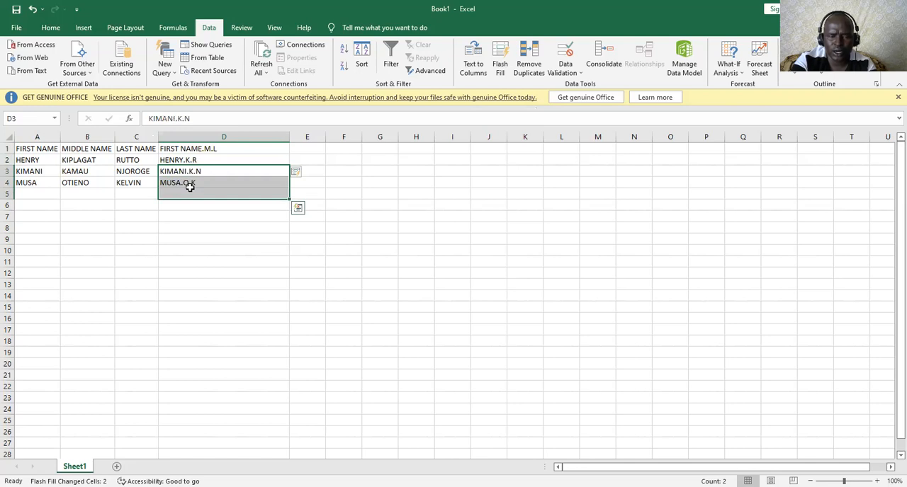
key(Delete)
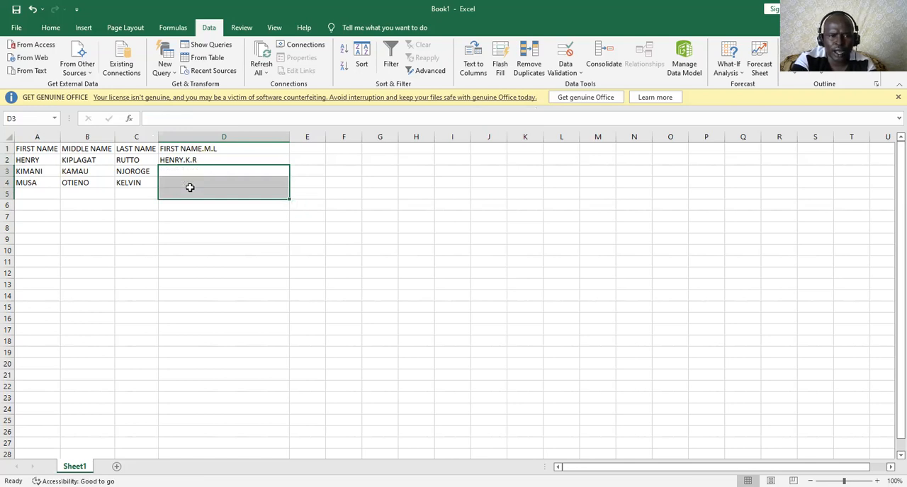
click(233, 160)
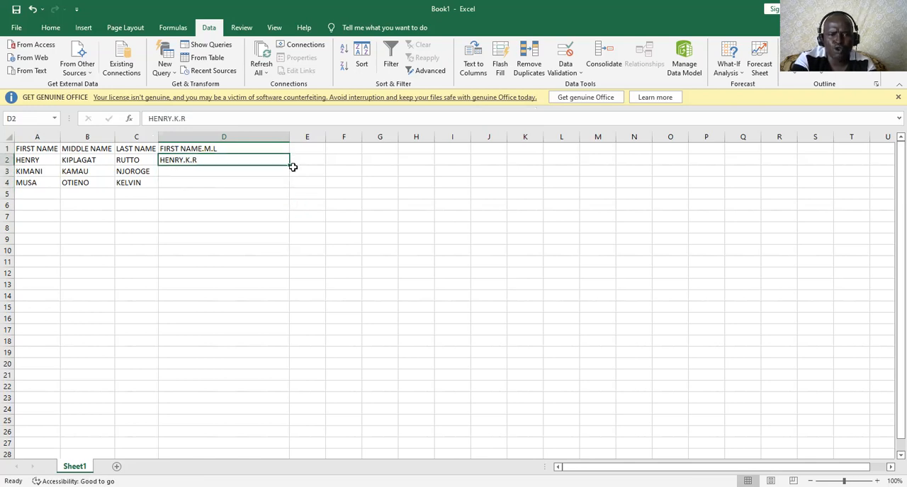
drag(291, 164, 292, 168)
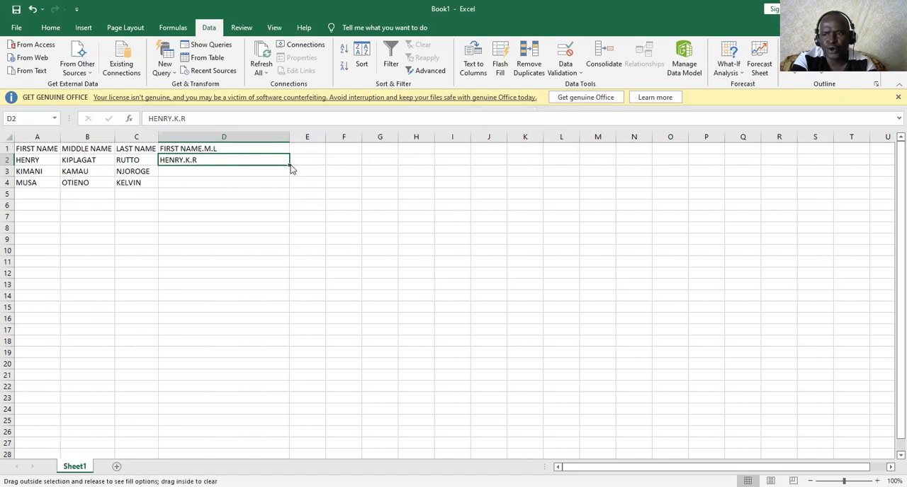
drag(292, 169, 288, 194)
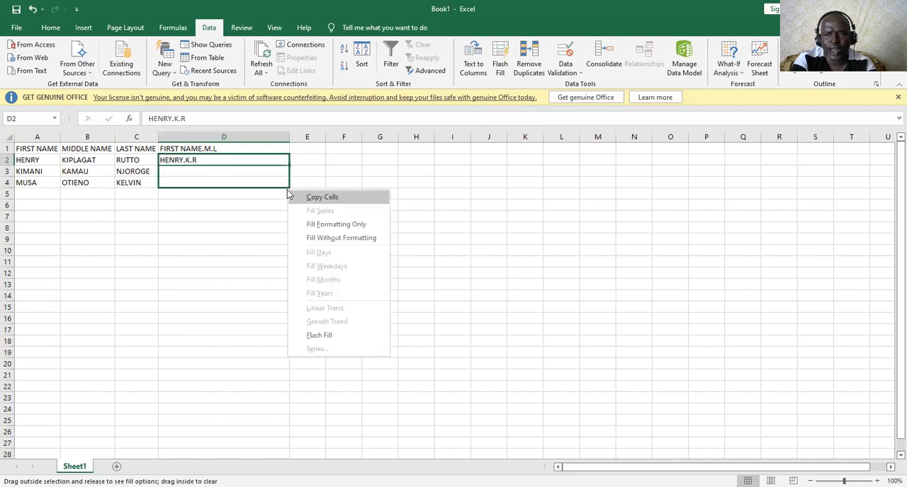
click(319, 336)
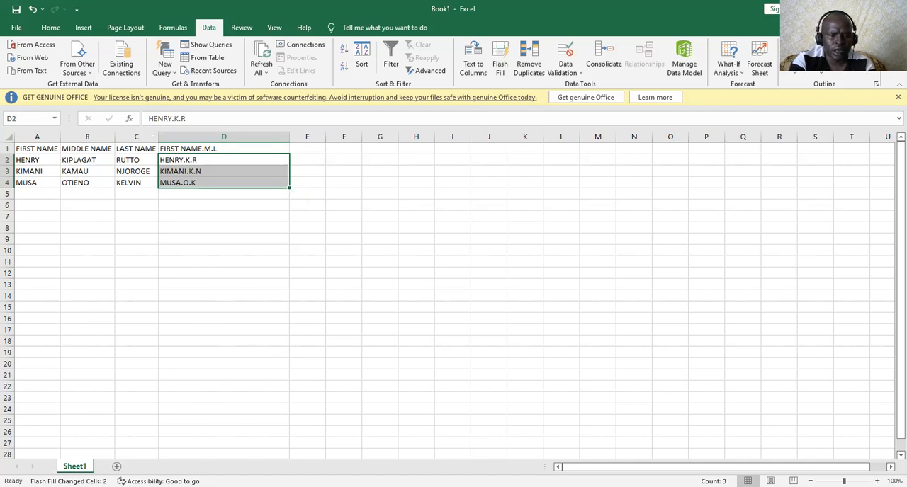
In a new worksheet, enter the heading TABLE OF CONTENT in A1 and fit column A to its contents
click(117, 466)
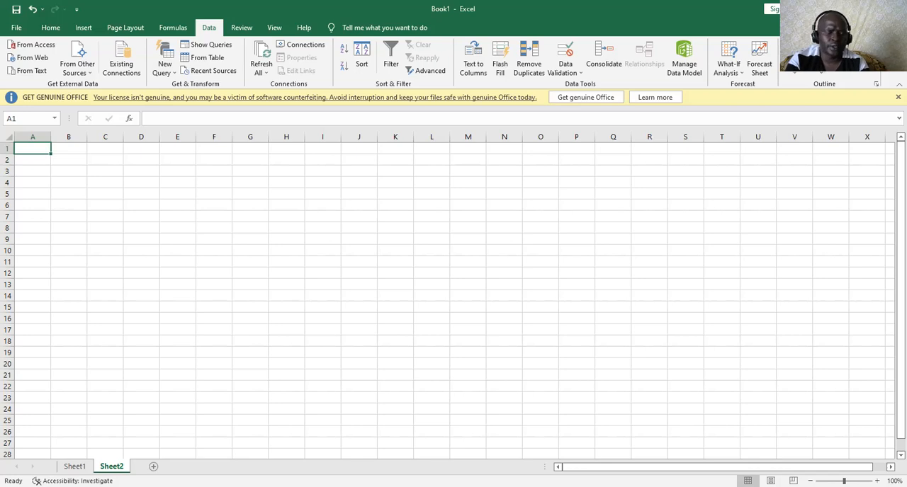
text(TAB)
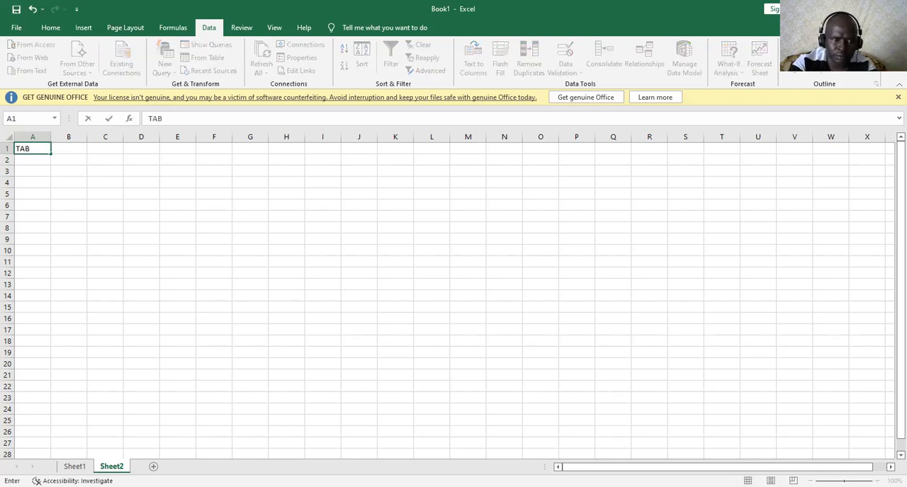
text(LE)
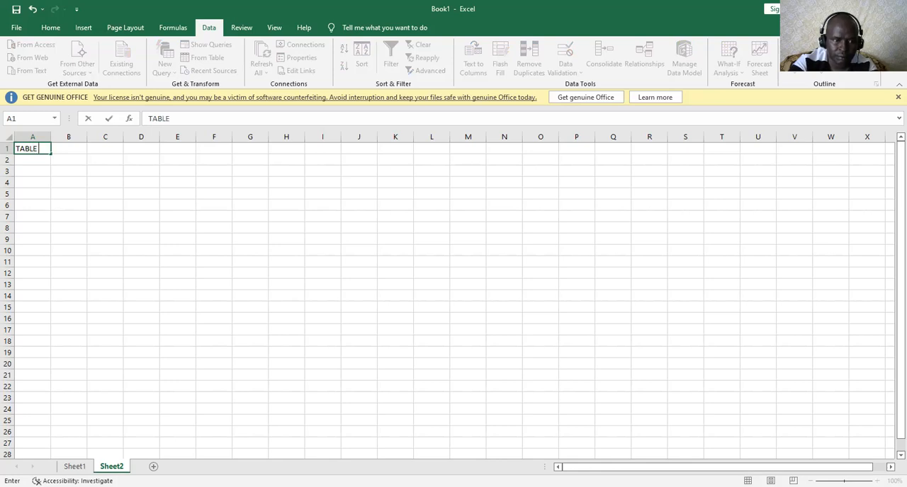
text( O)
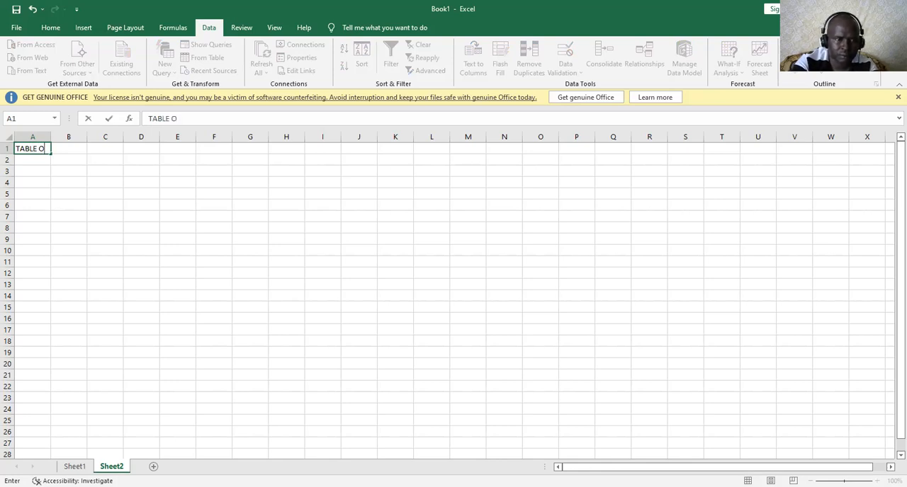
text(F C)
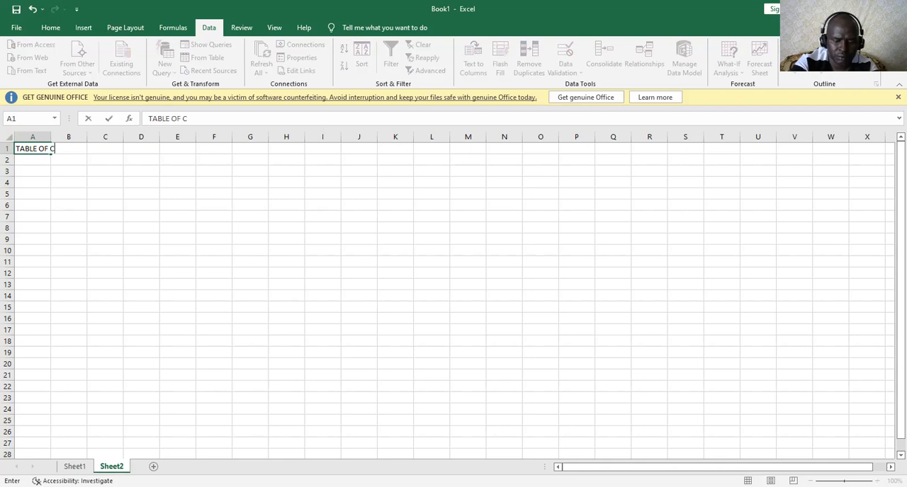
text(ONTENT)
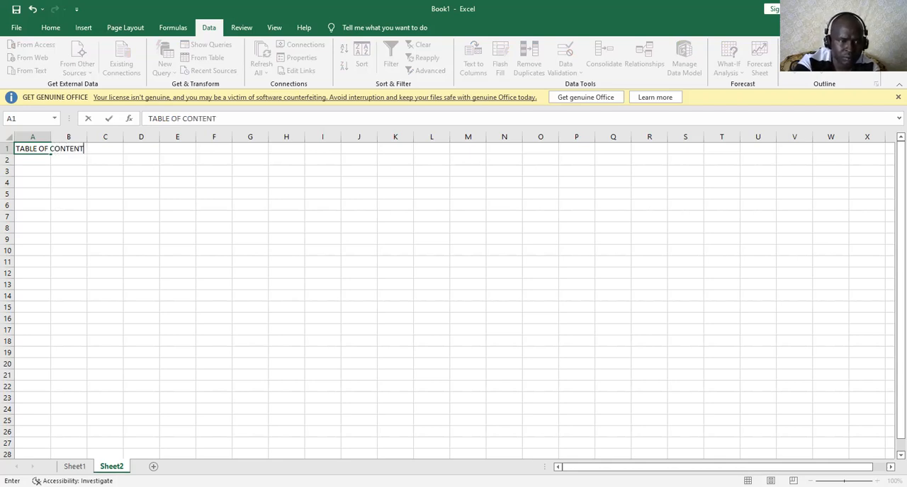
double_click(52, 137)
click(66, 204)
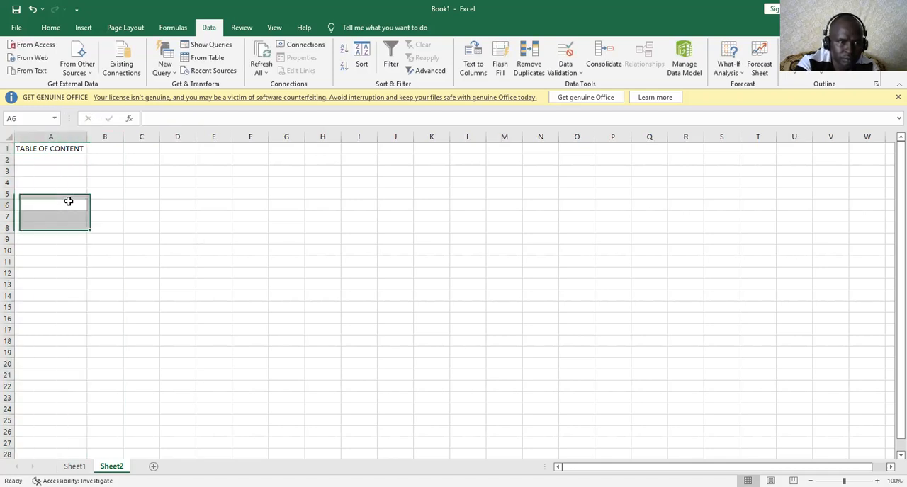
Rename the Sheet2 worksheet as TABLE OF CONTENT
click(74, 466)
click(112, 466)
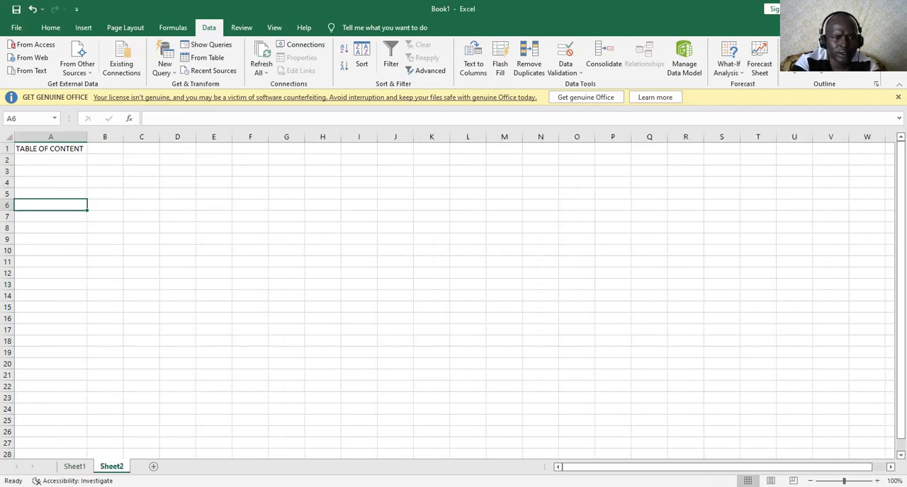
right_click(112, 466)
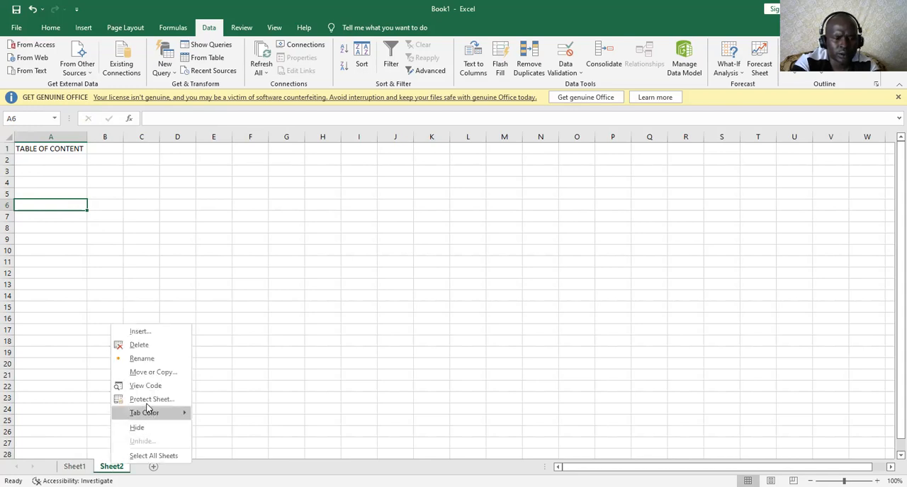
click(151, 360)
text(TABLE OF CONTENT)
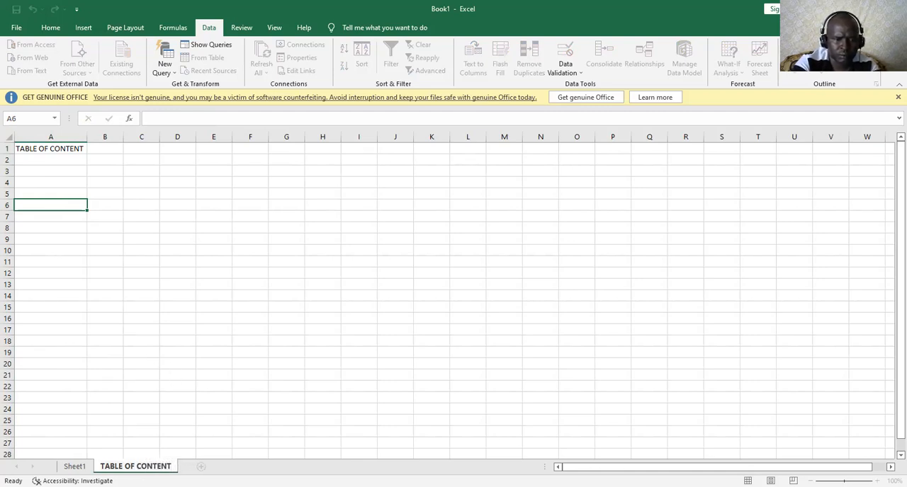
Add a new worksheet after TABLE OF CONTENT and rename it as SECTION 1
click(201, 467)
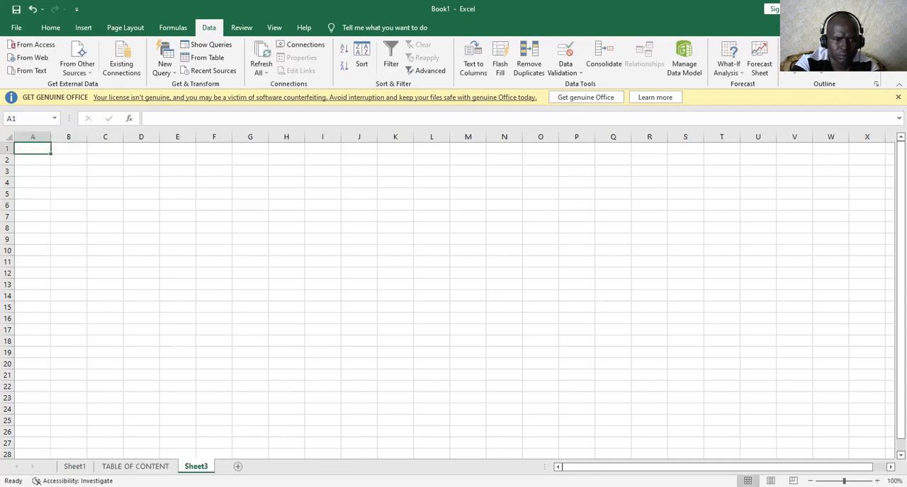
right_click(196, 466)
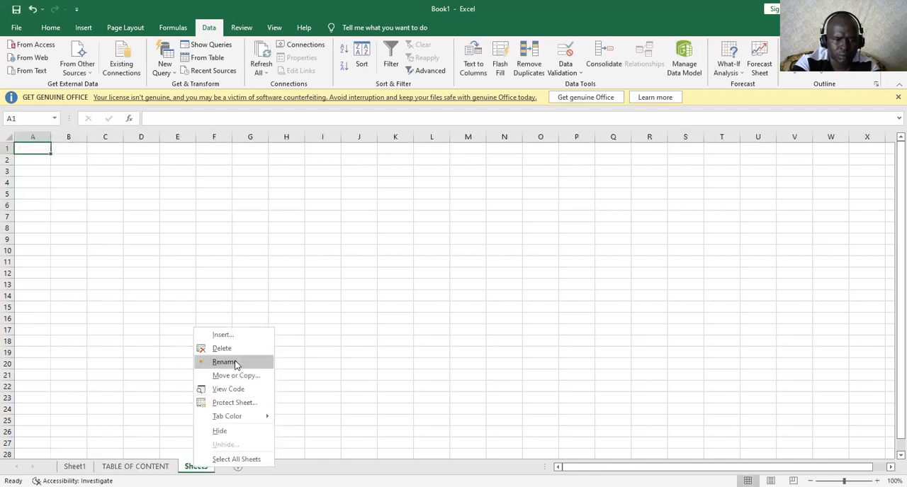
click(224, 362)
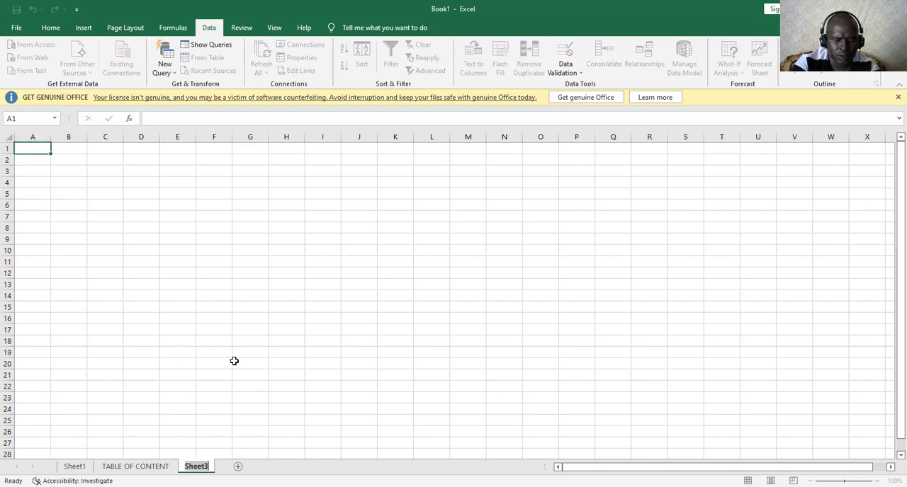
text(SECT)
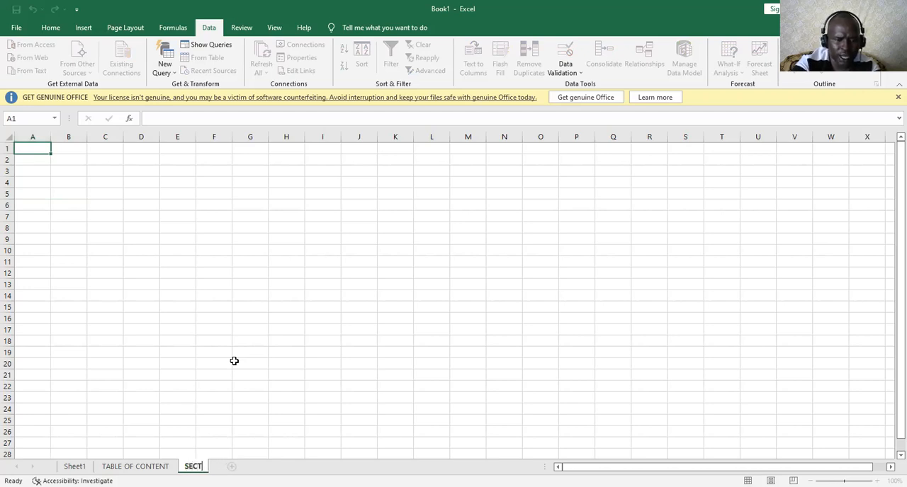
text(ION)
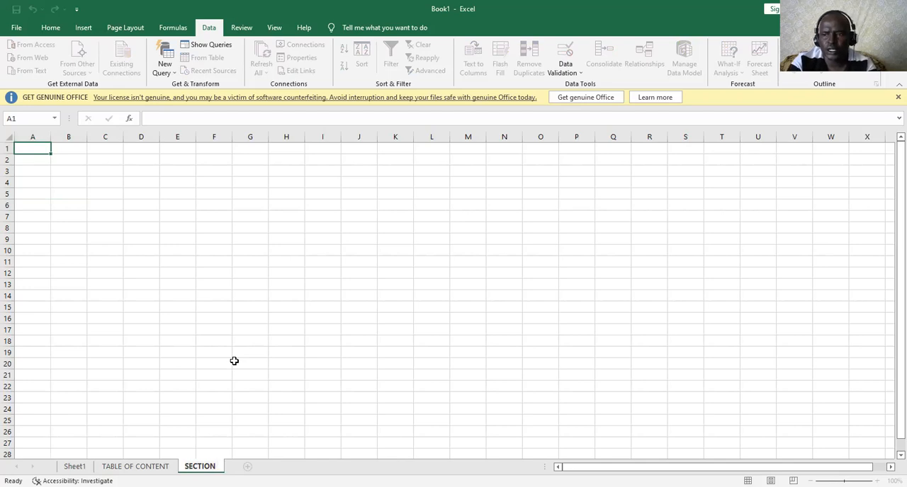
text( 1)
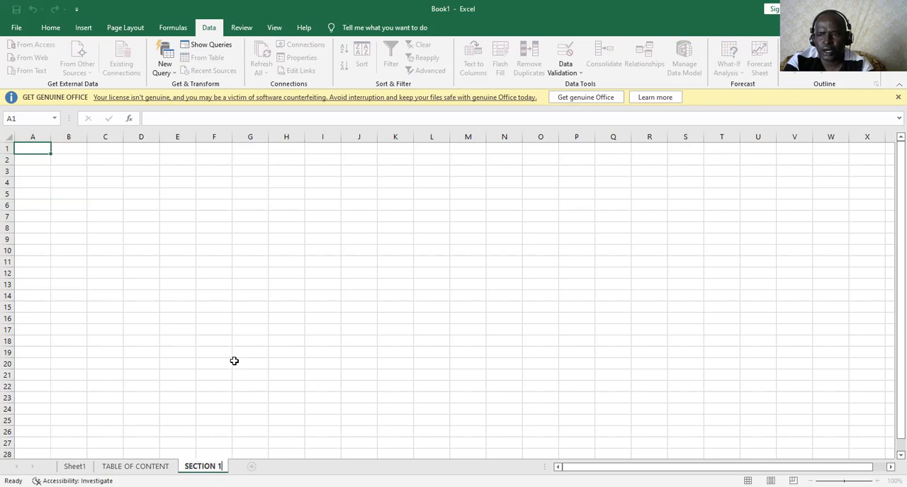
key(Return)
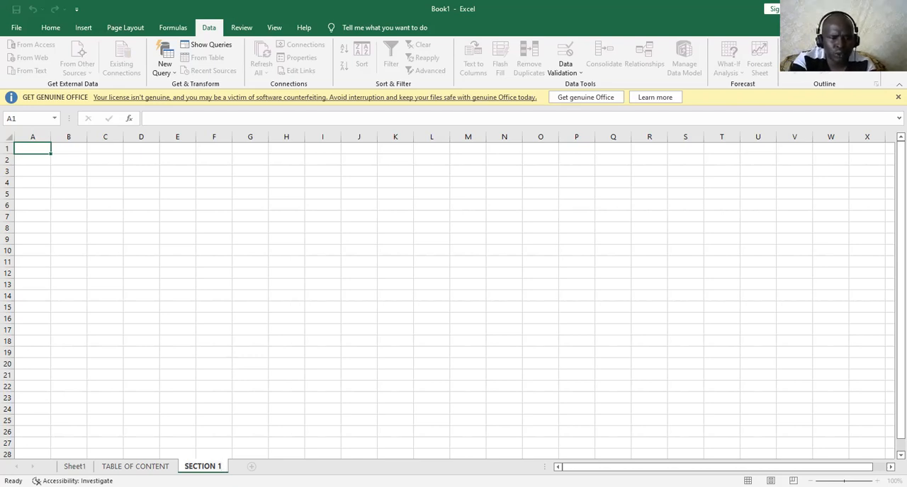
Add another worksheet after SECTION 1 and rename it as SECTION 2
click(252, 467)
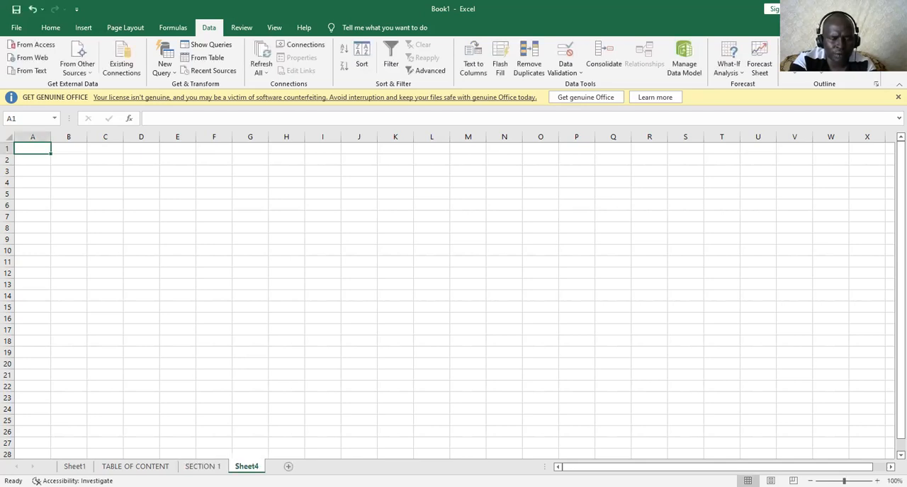
right_click(249, 467)
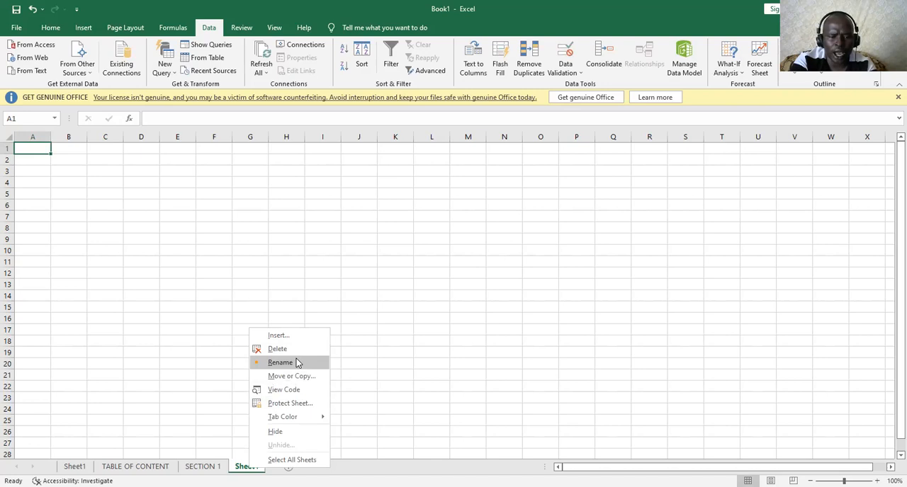
click(296, 360)
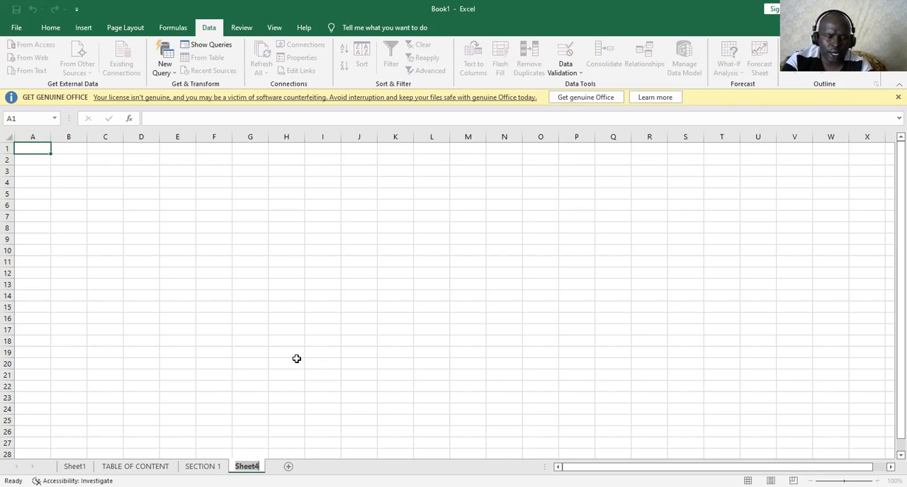
key(alt+h)
text(orSECTIO)
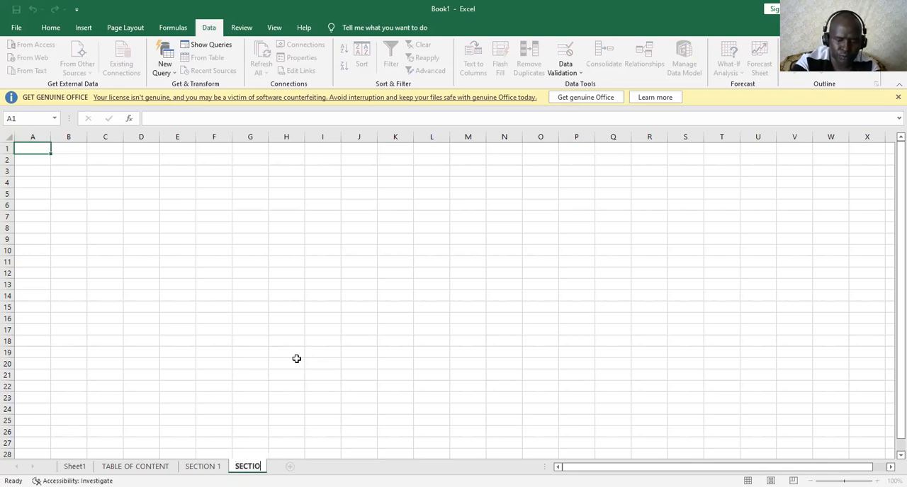
text(N 2)
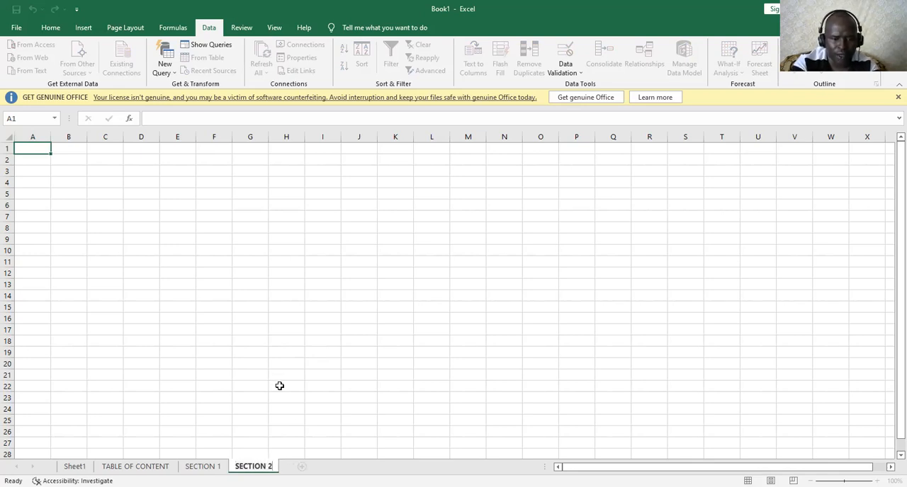
Add another worksheet after SECTION 2 and rename it as SECTION 3
click(301, 467)
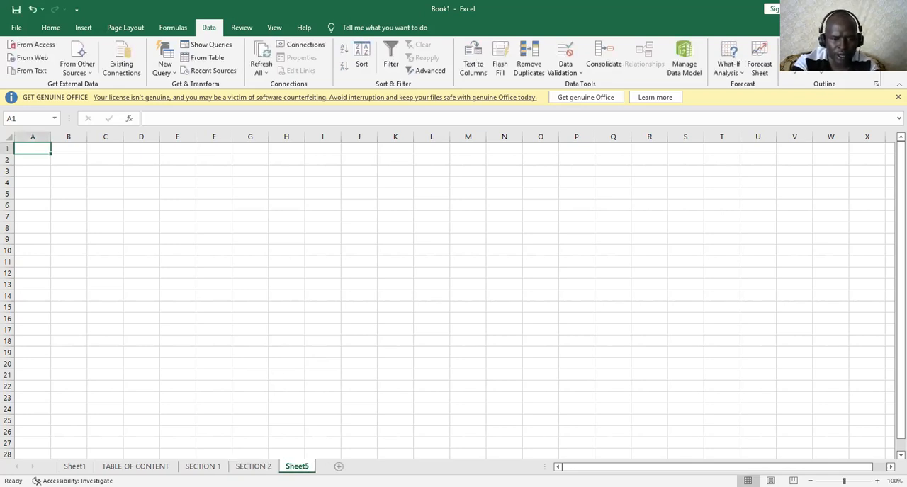
right_click(305, 467)
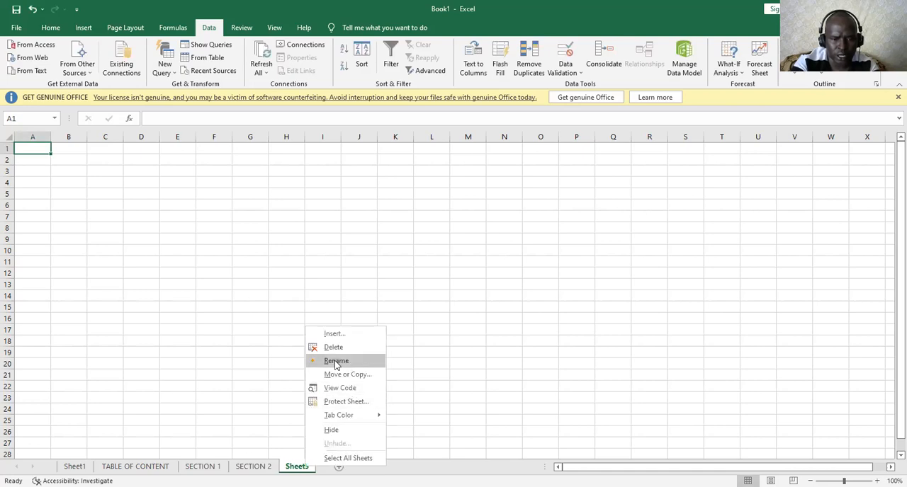
click(336, 361)
text(S)
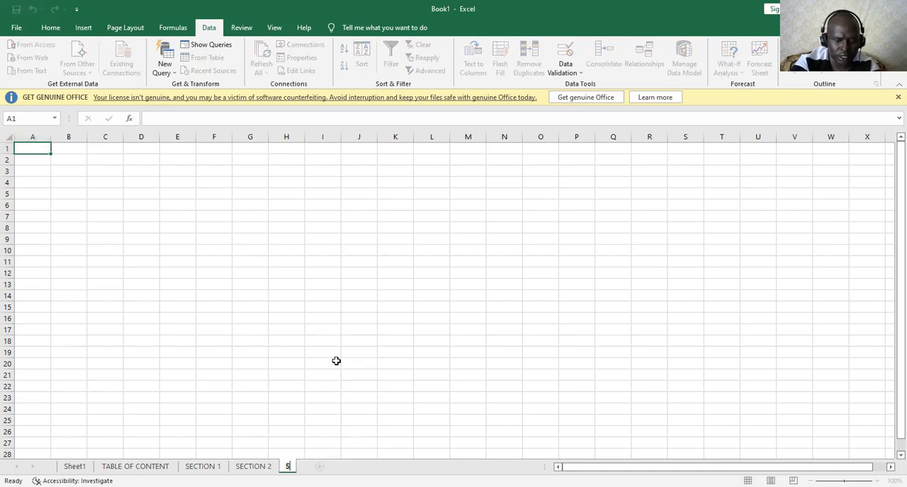
text(ECTI)
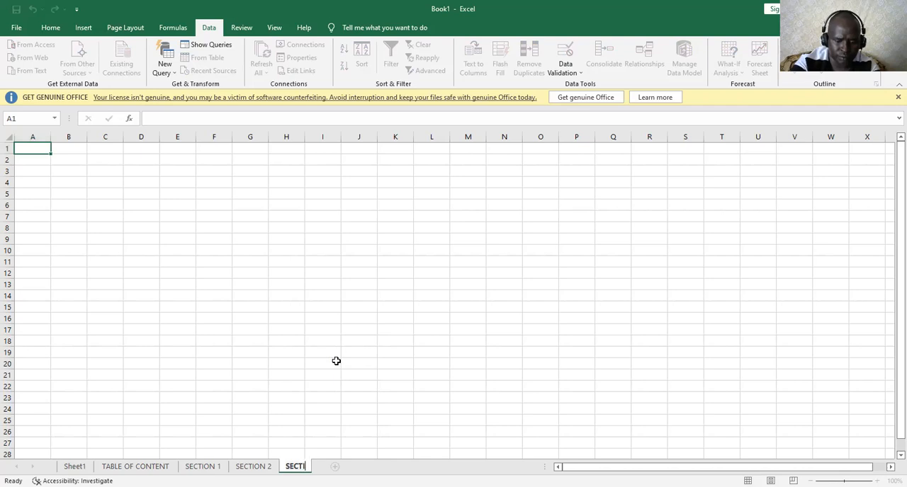
text(ON 3)
key(Return)
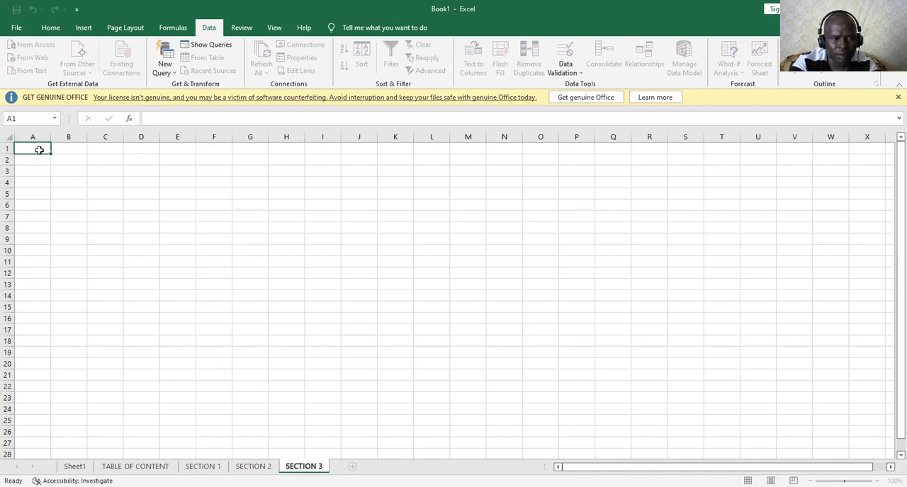
On the TABLE OF CONTENT sheet, enter the numbers 1, 2 and 3 in cells A2 to A4
click(151, 465)
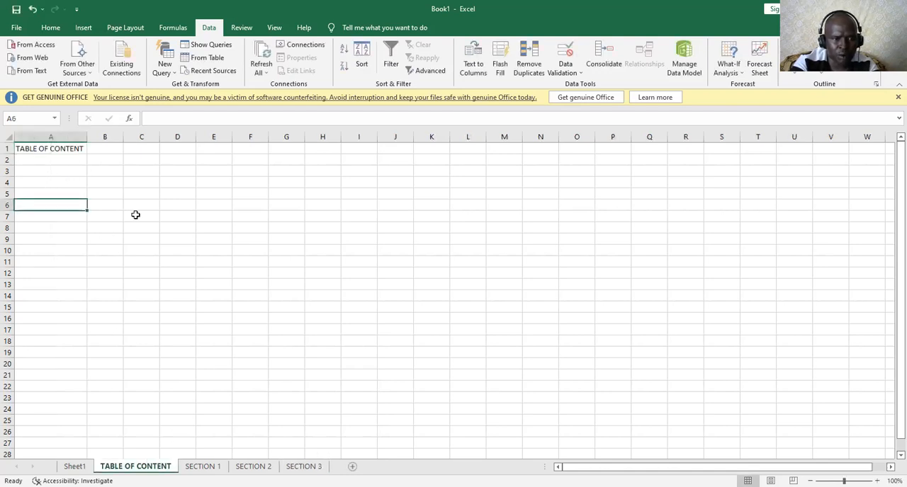
click(84, 160)
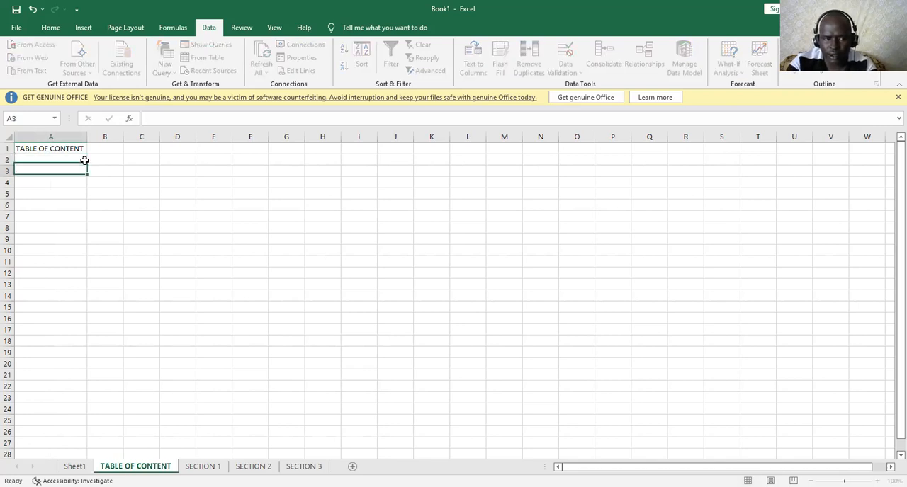
key(Down)
click(75, 159)
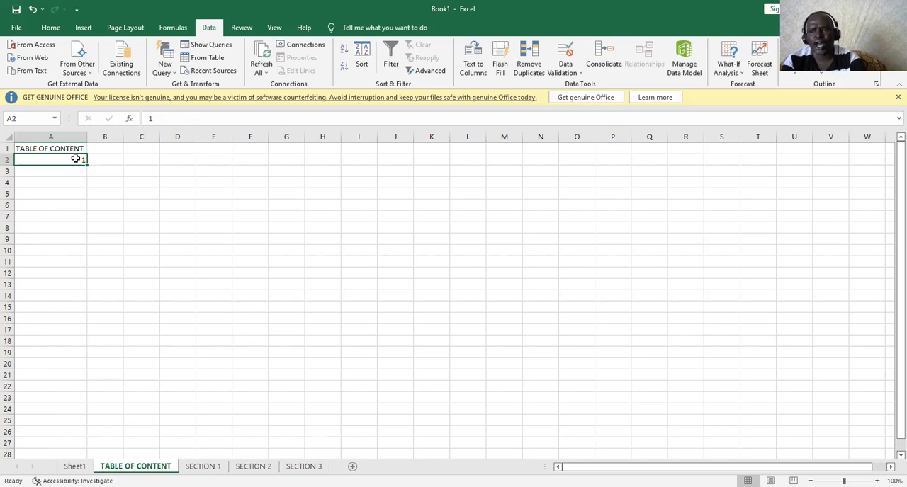
click(77, 169)
text(2)
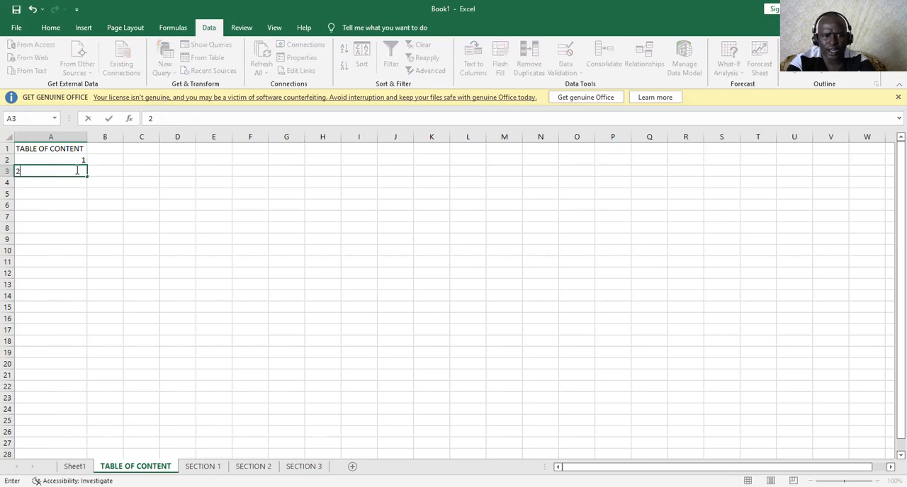
click(75, 181)
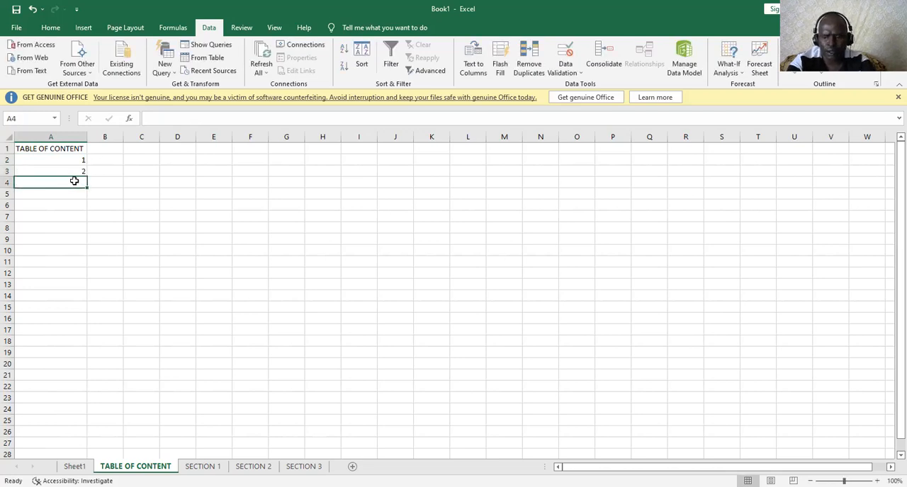
text(3)
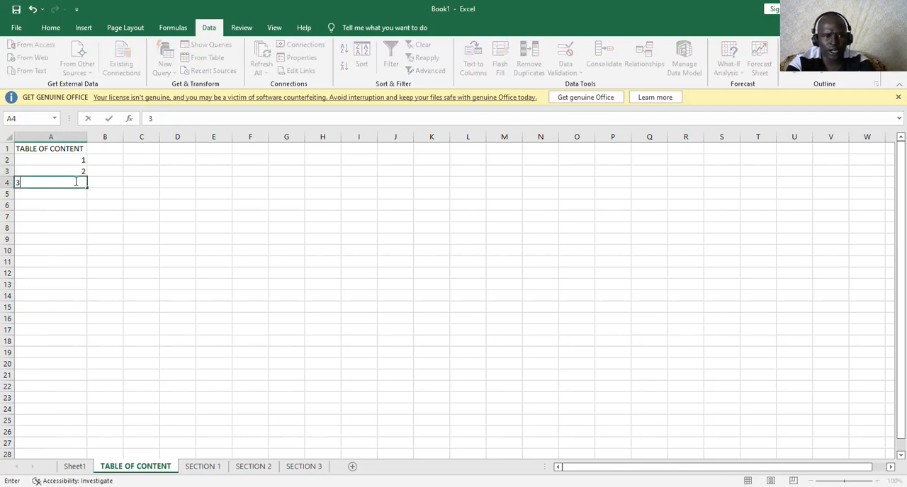
click(132, 248)
Fill A2:A25 with a linear series in columns using a step value of 1
drag(80, 161, 53, 419)
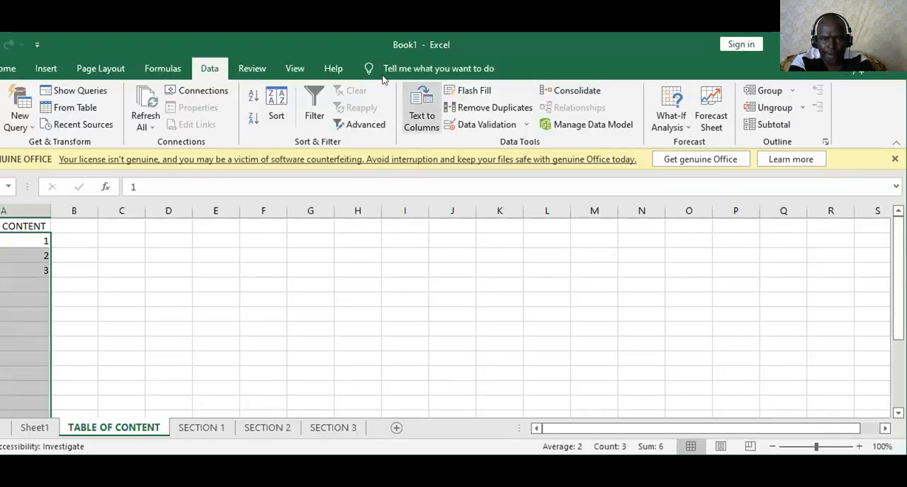
click(8, 68)
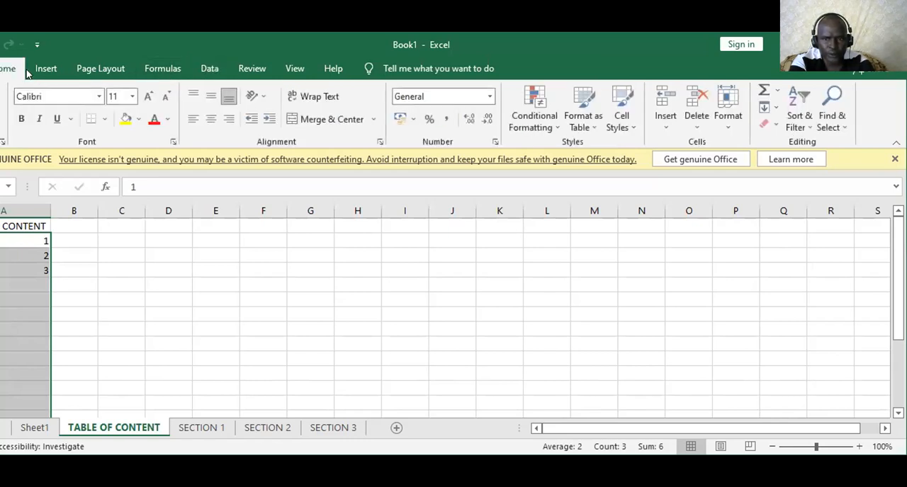
click(776, 108)
click(798, 214)
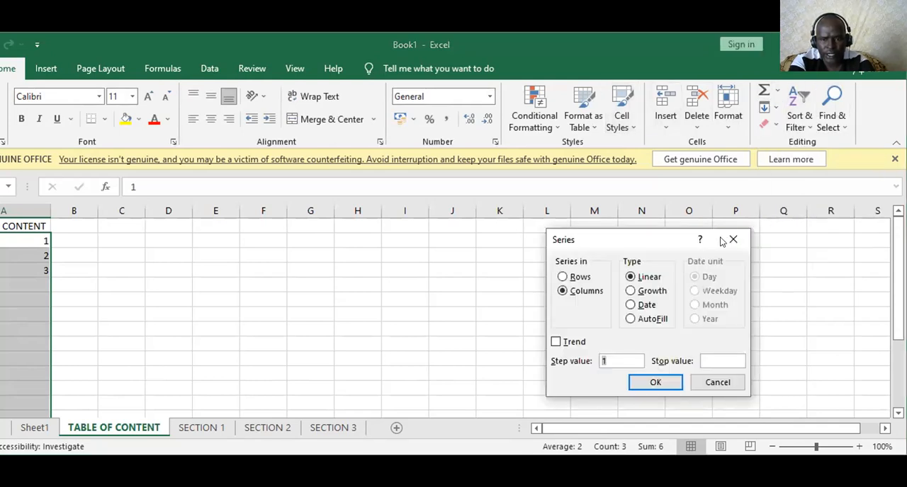
drag(663, 241, 833, 225)
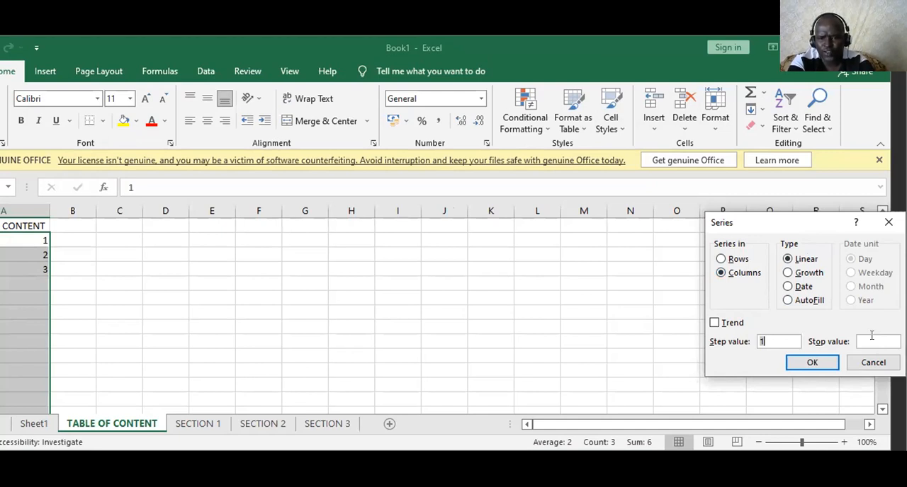
click(814, 364)
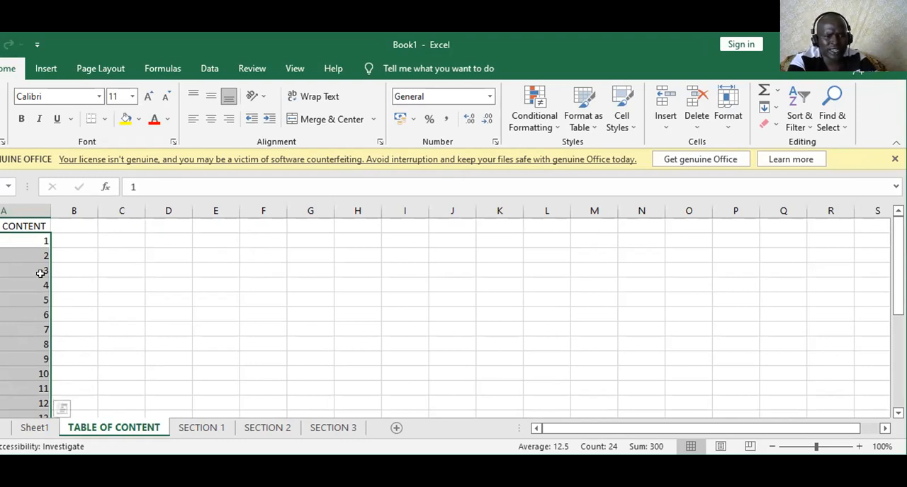
Clear the numbers 2 to 24 from column A, keeping only the 1 in A2
drag(35, 271, 31, 286)
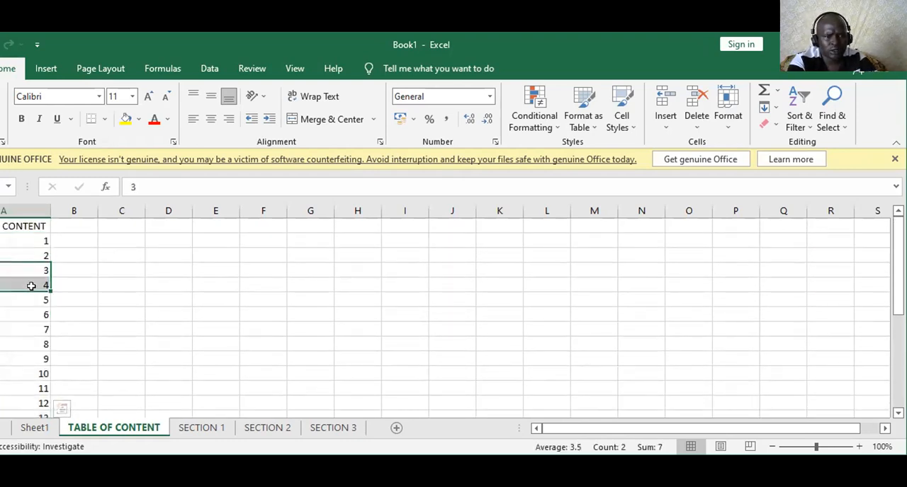
drag(40, 250, 30, 369)
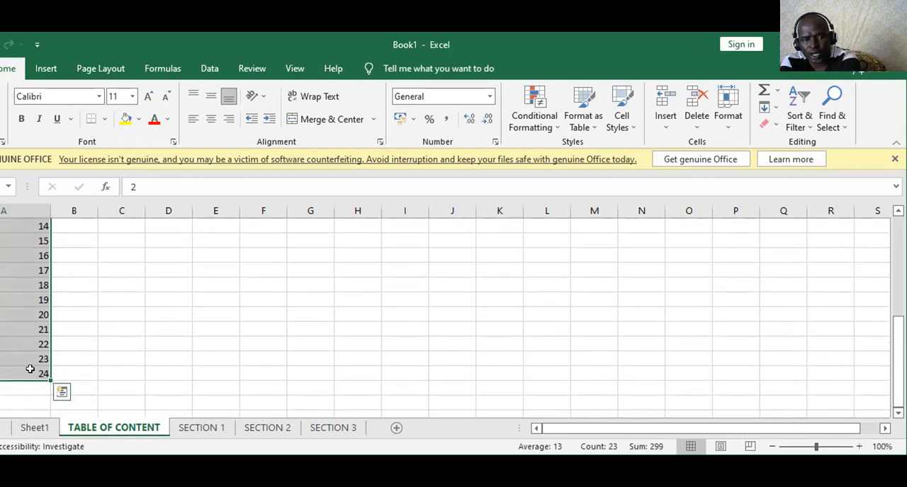
scroll(29, 369, up, 5)
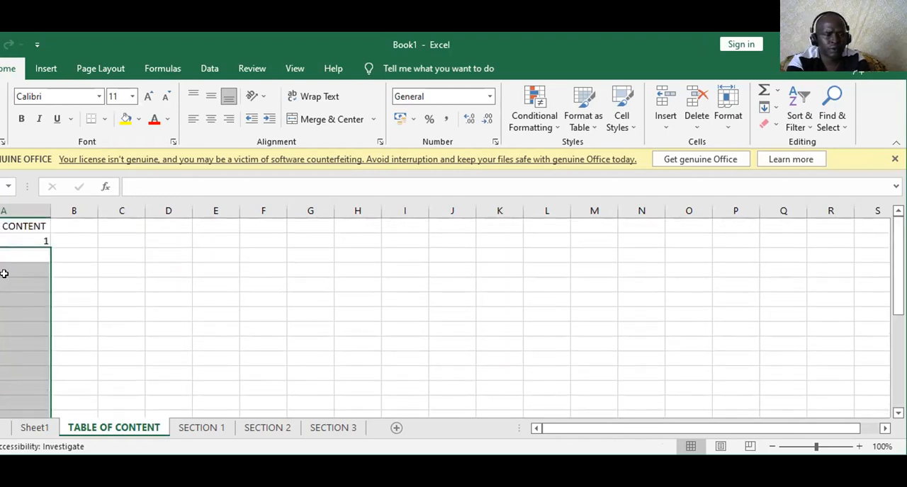
Fill a linear series down column A from A2 with a step value of 1 and a stop value of 50
click(37, 241)
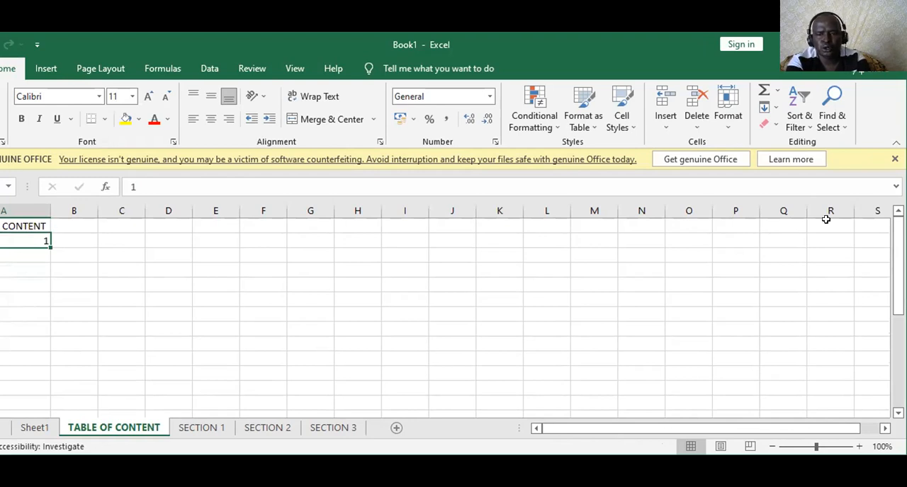
click(777, 106)
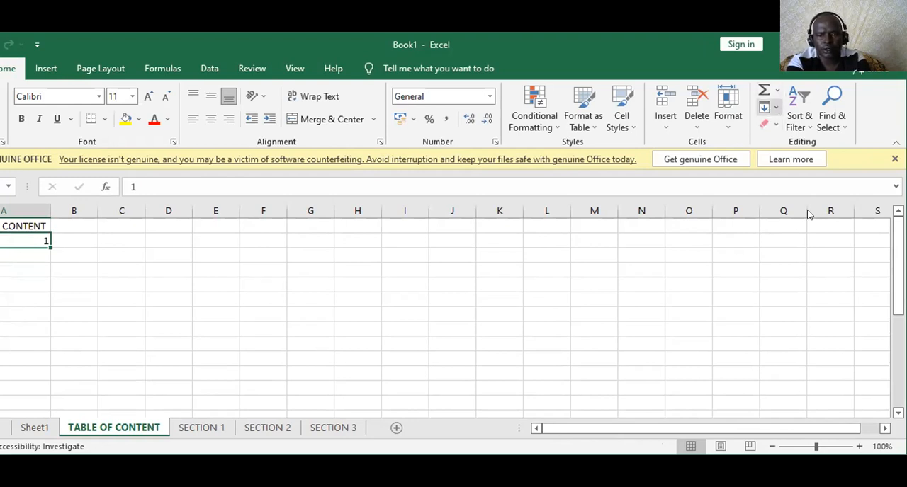
click(810, 216)
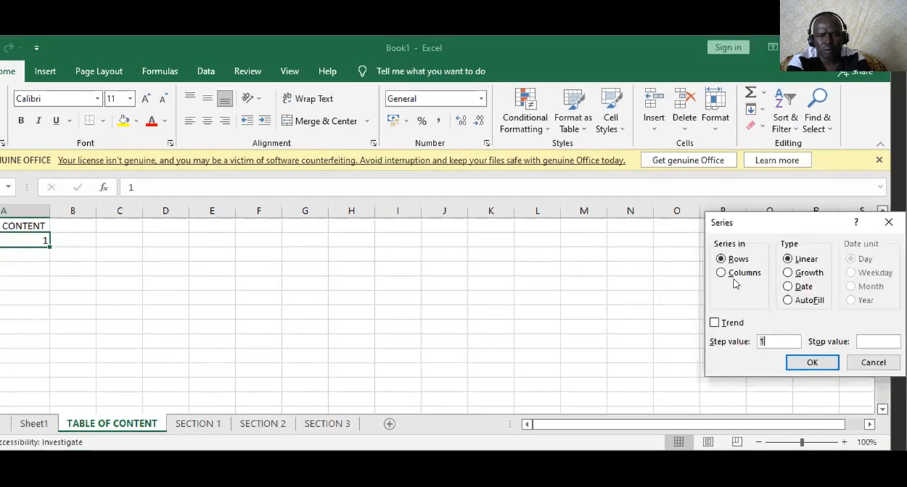
click(739, 273)
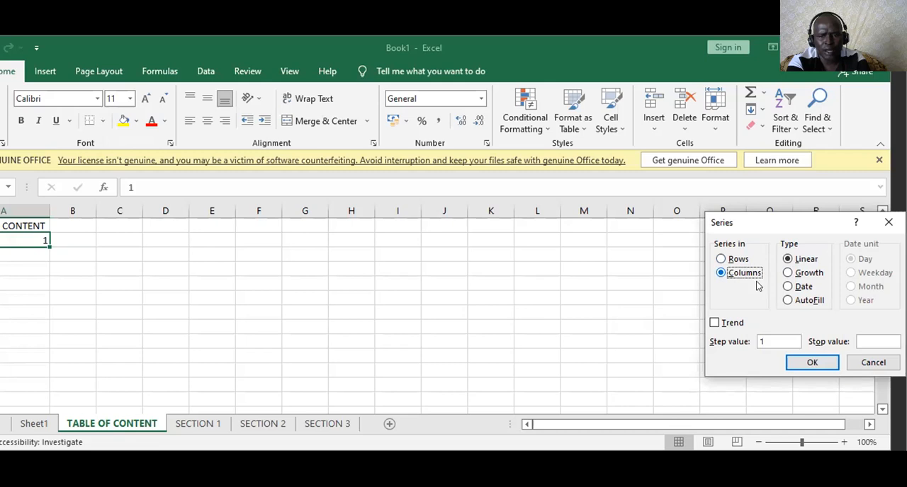
click(860, 341)
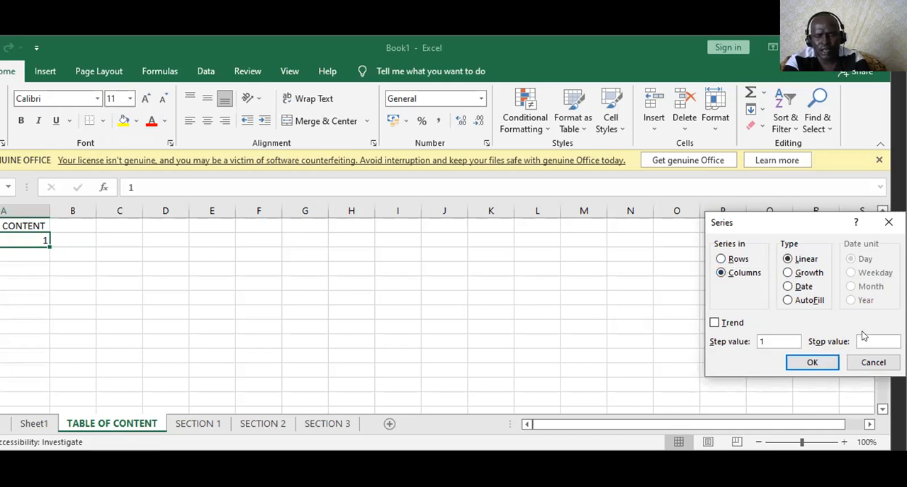
text(50)
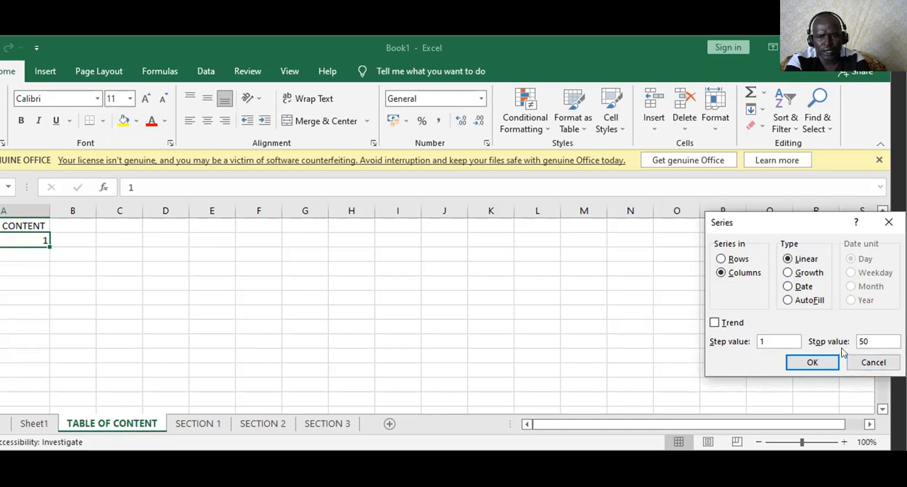
click(808, 363)
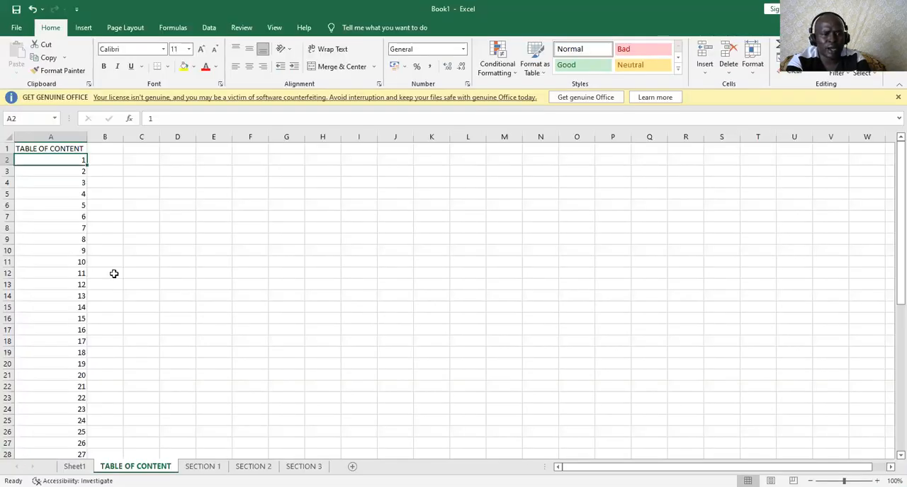
scroll(89, 390, down, 16)
scroll(89, 391, up, 9)
scroll(116, 273, up, 7)
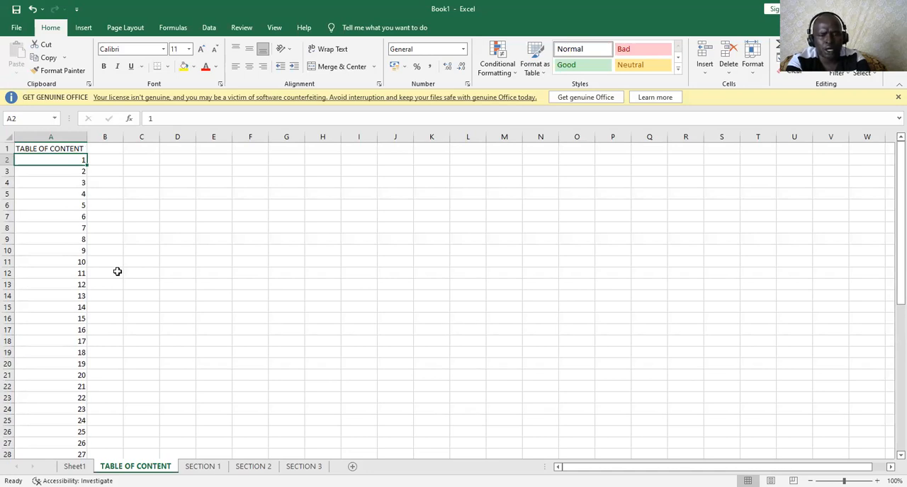
Clear the numbers 2 to 50 from column A, keeping only the 1 in A2
click(73, 204)
drag(73, 204, 80, 423)
scroll(79, 423, up, 9)
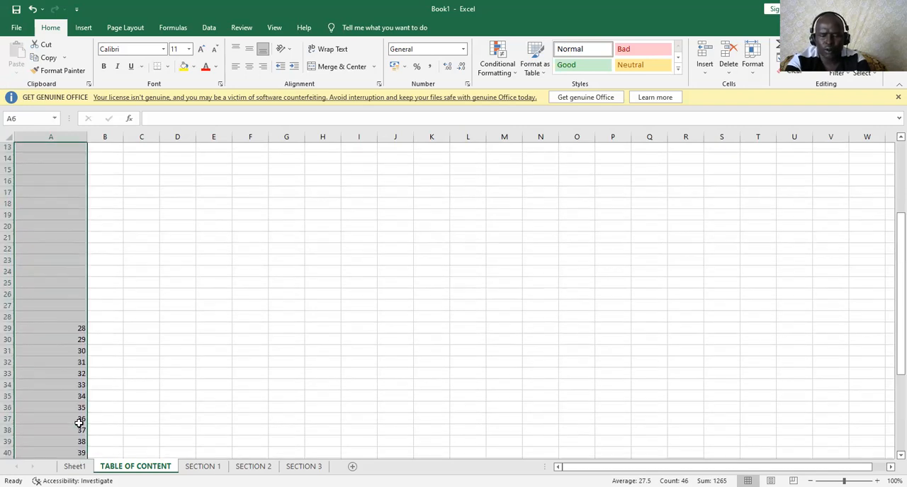
key(Delete)
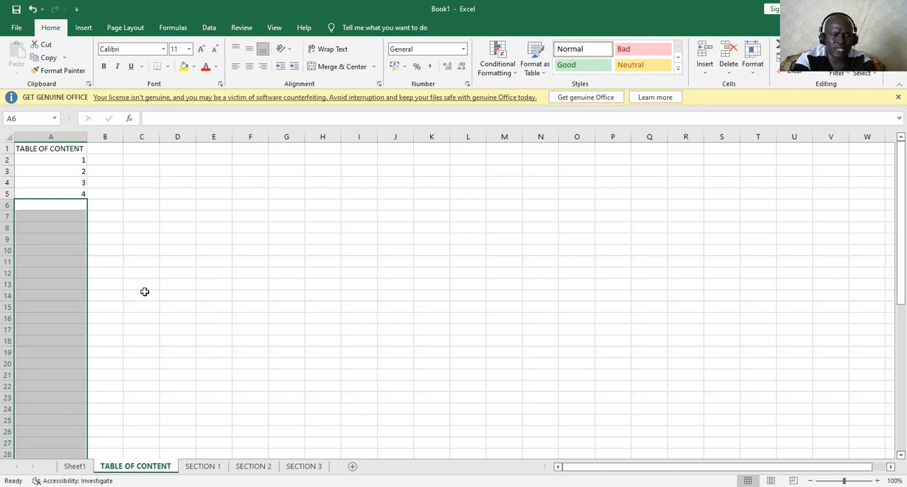
drag(64, 180, 67, 195)
key(Delete)
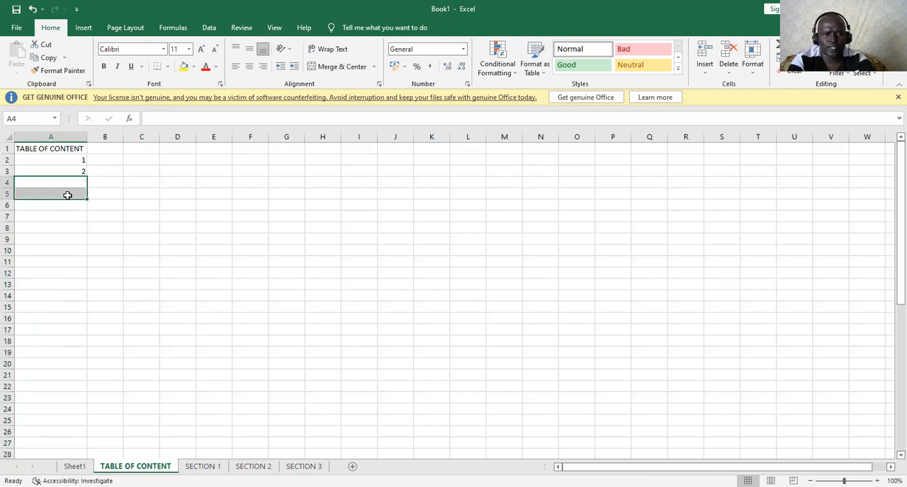
click(161, 258)
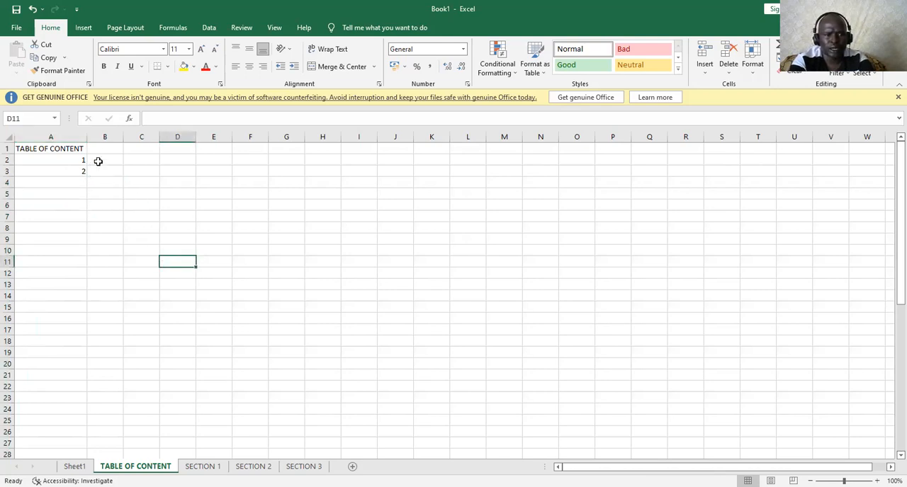
click(98, 162)
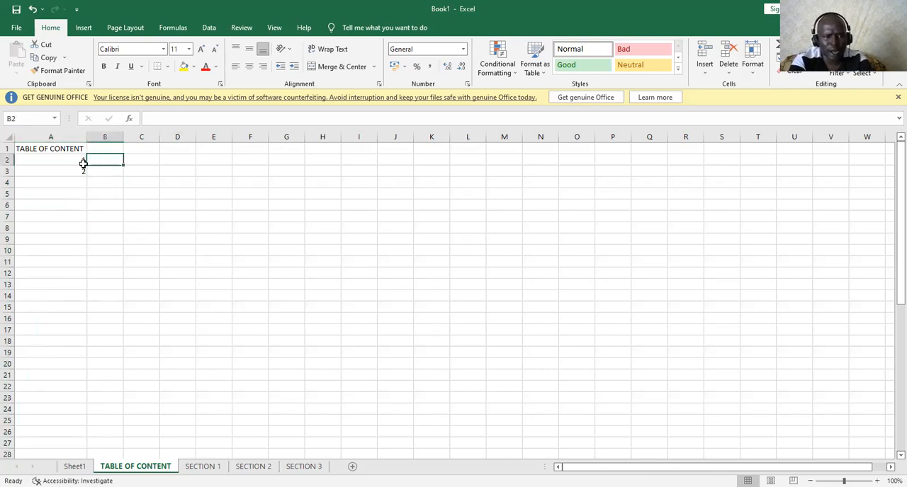
click(75, 174)
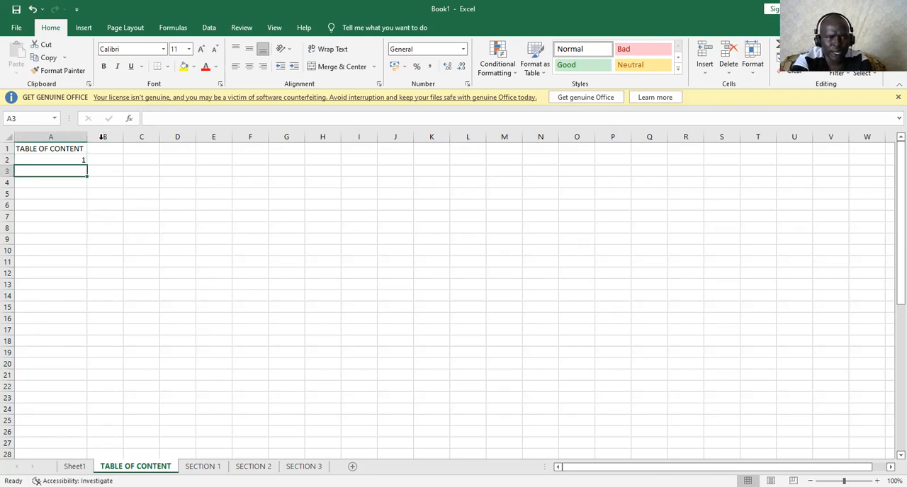
Fill a linear series in rows from A2 with a step value of 1 and a stop value of 3
click(73, 158)
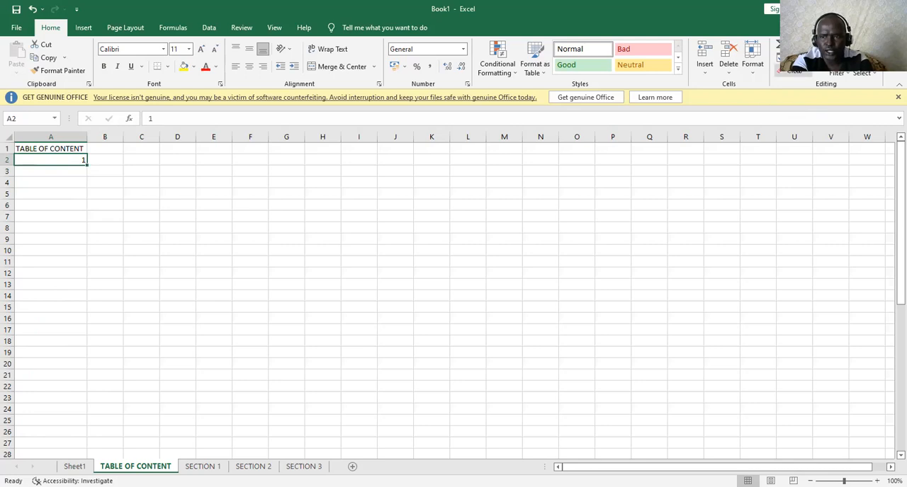
click(787, 57)
click(812, 142)
click(732, 239)
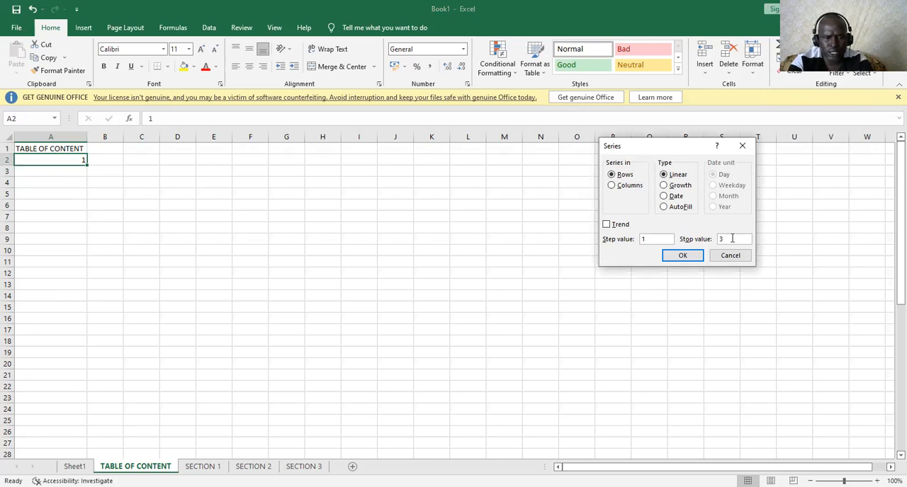
text(3)
click(677, 256)
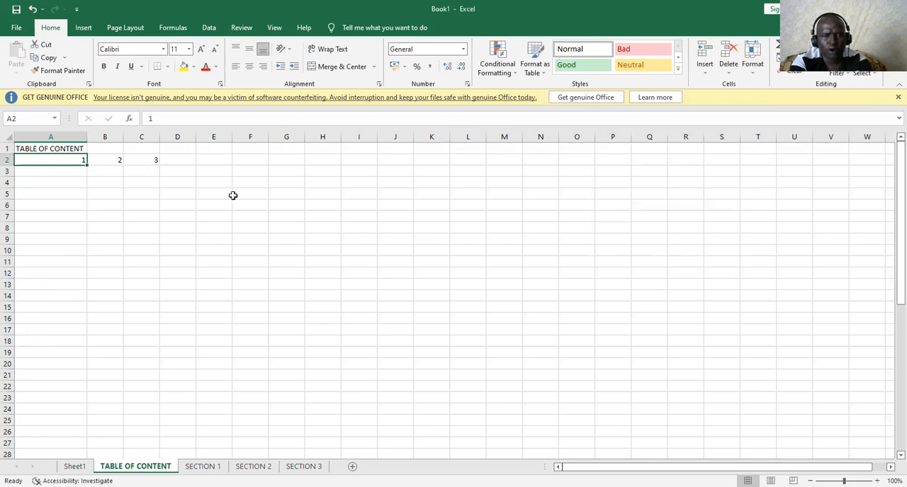
Clear the numbers 2 and 3 from cells B2 and C2
drag(117, 162, 155, 163)
click(120, 172)
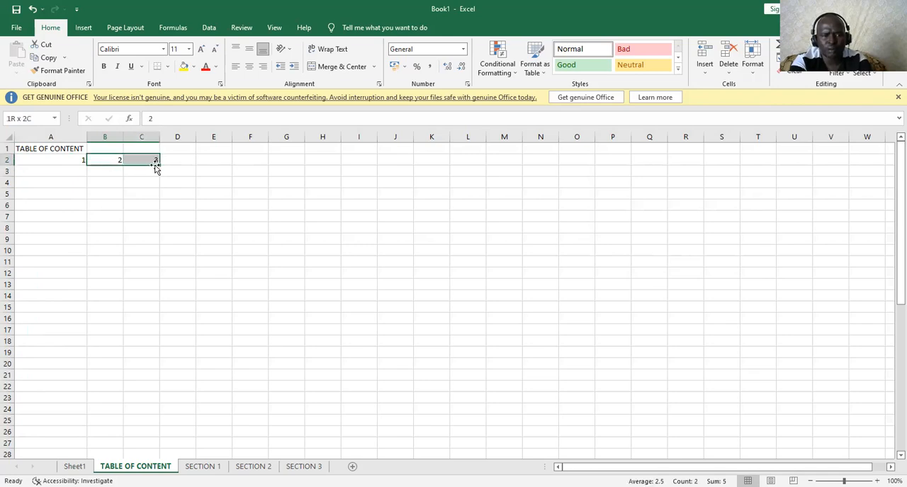
key(Delete)
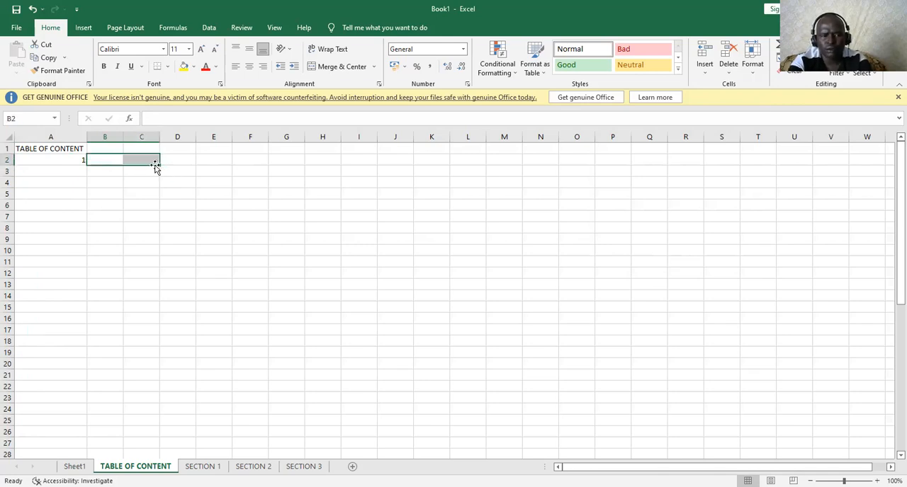
click(73, 172)
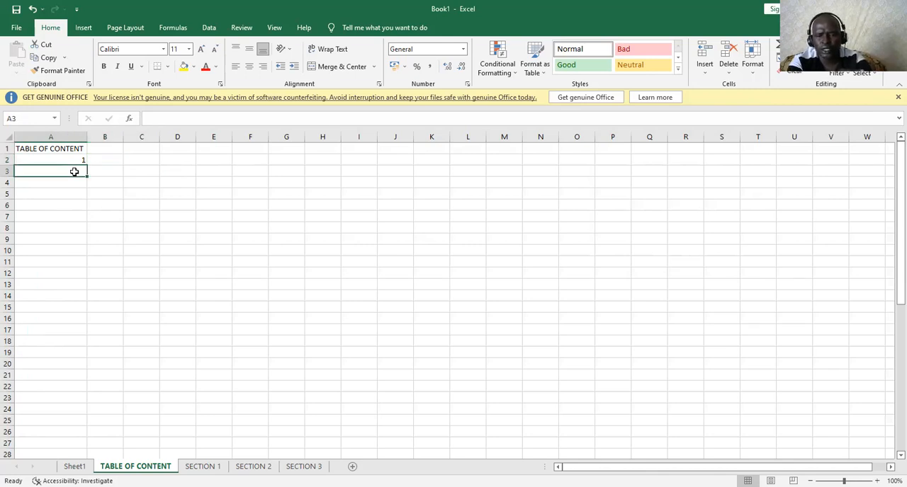
Fill a linear series in columns from A2 with a step value of 1 and a stop value of 3
click(78, 161)
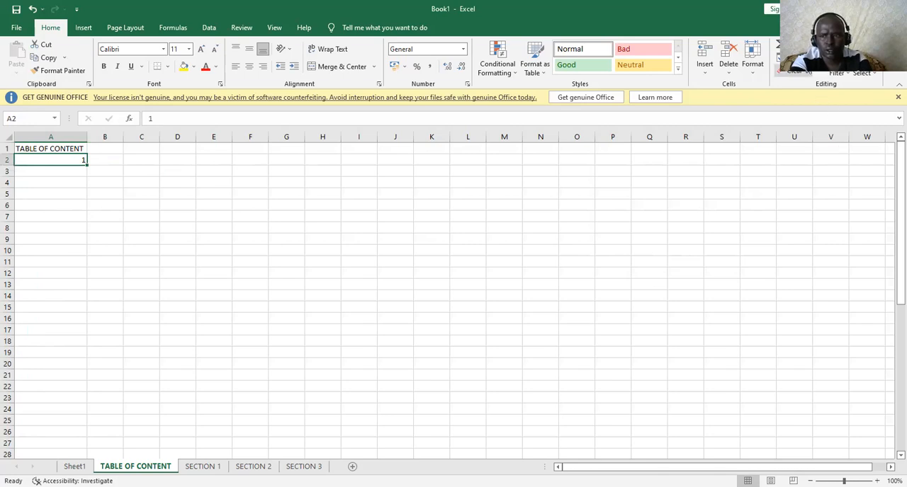
click(787, 57)
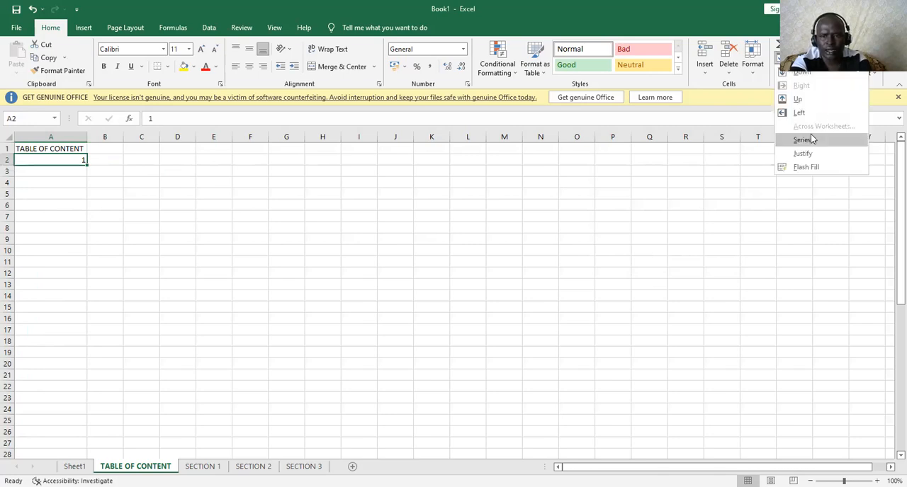
click(803, 140)
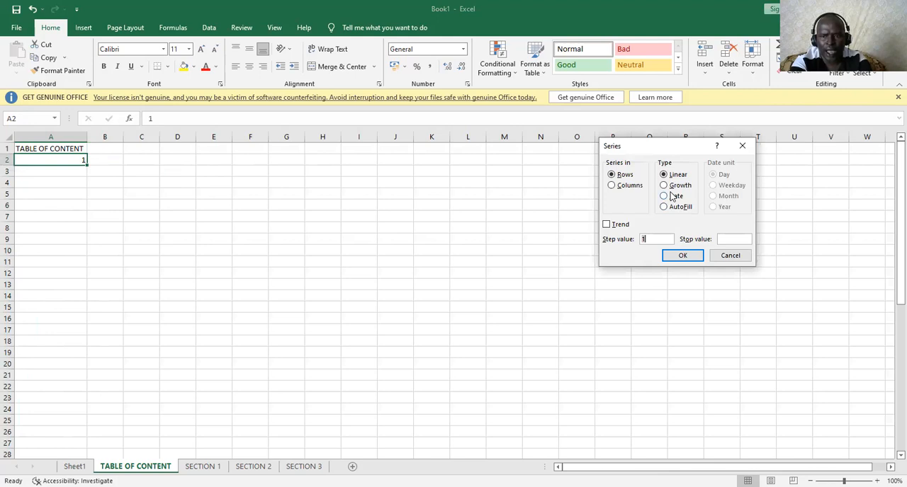
click(634, 187)
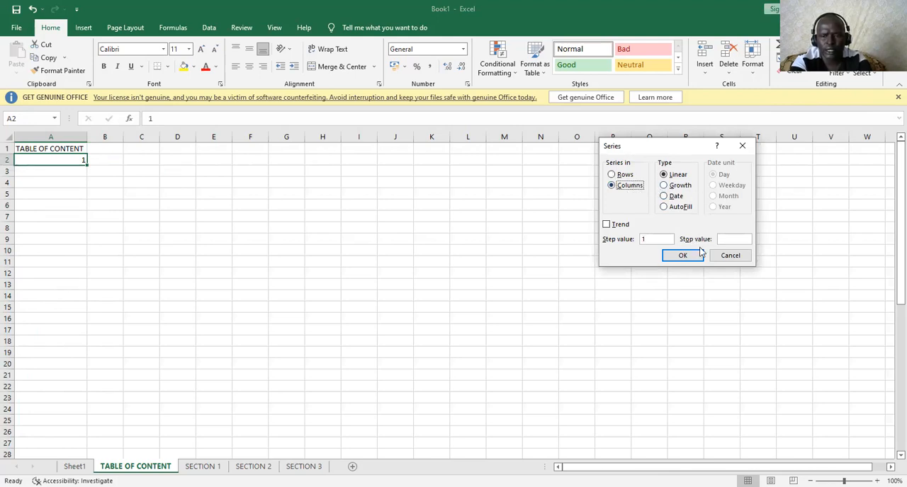
click(730, 238)
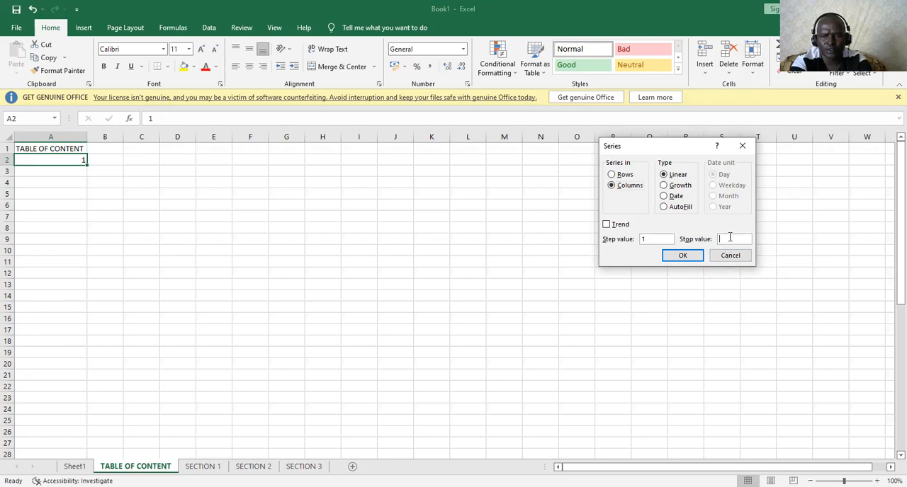
text(3)
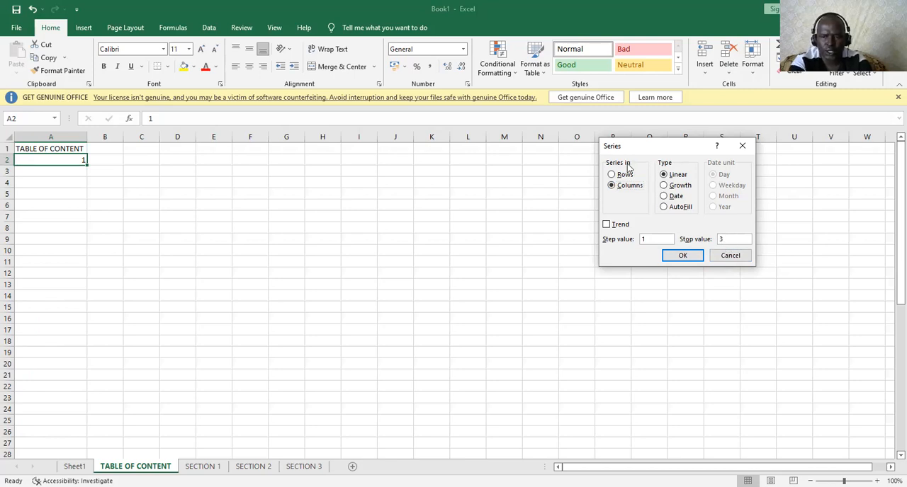
click(683, 255)
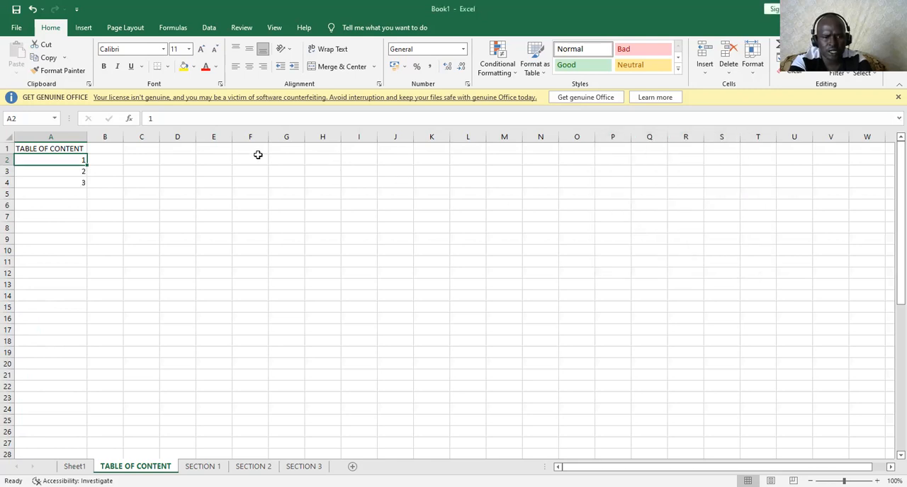
Enter SECTION 1, SECTION 2 and SECTION 3 in cells B2 to B4 beside the numbers
click(110, 161)
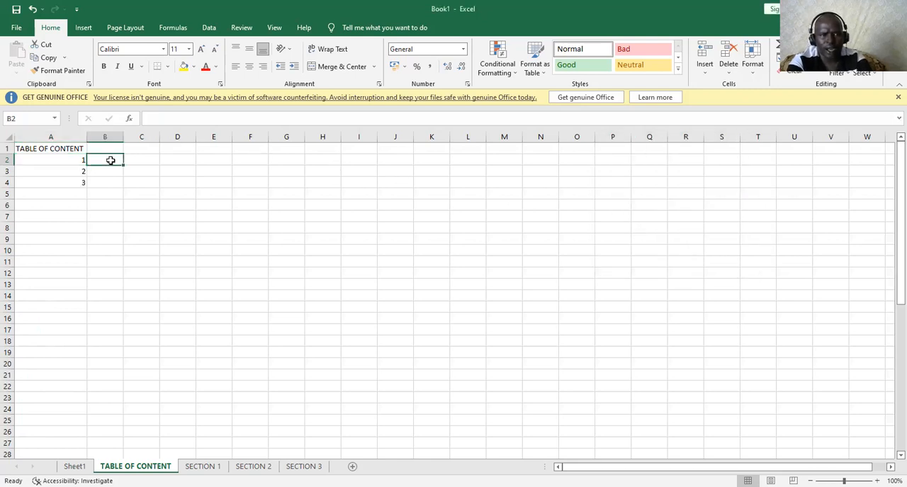
text(SE)
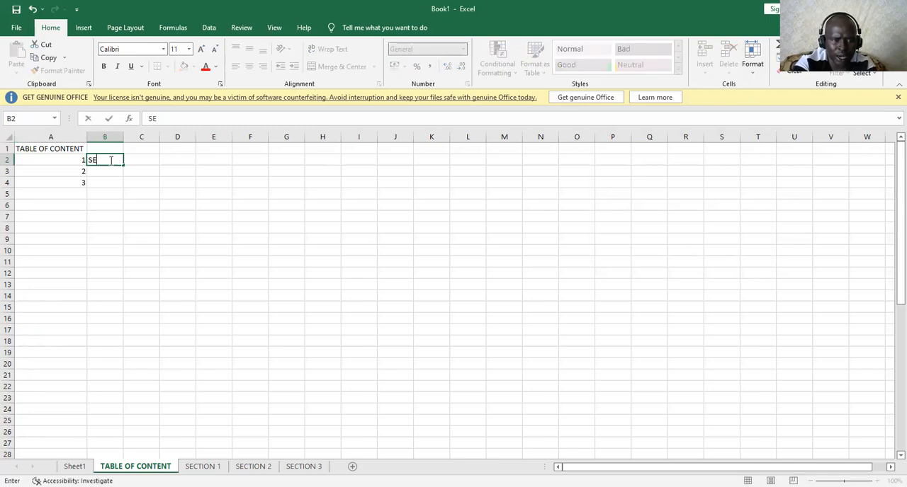
text(CTI)
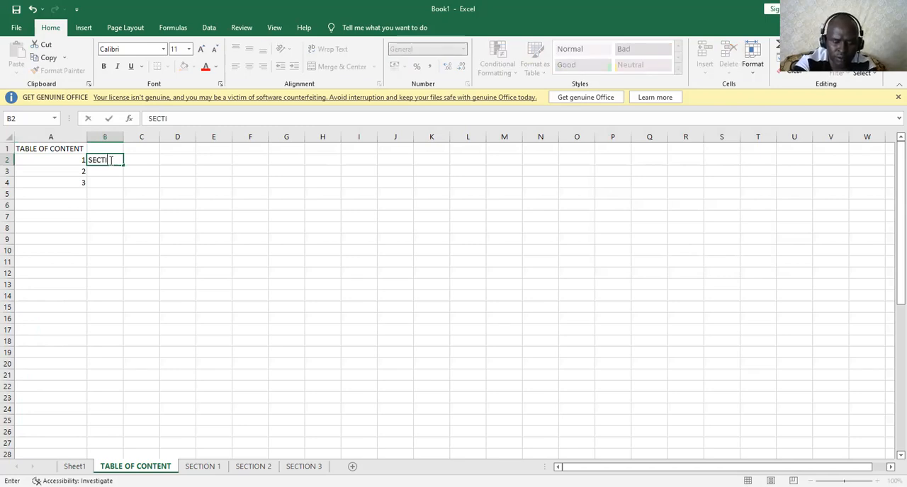
text(ON 1)
click(106, 173)
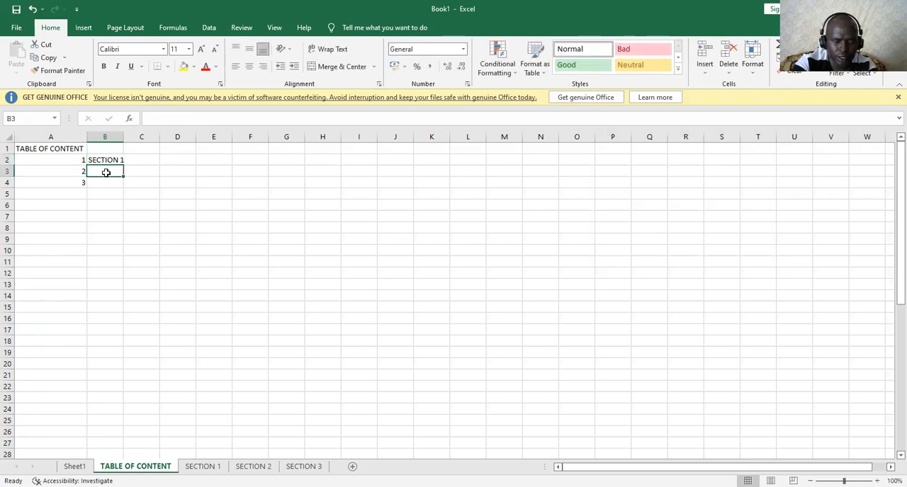
text(SECTION )
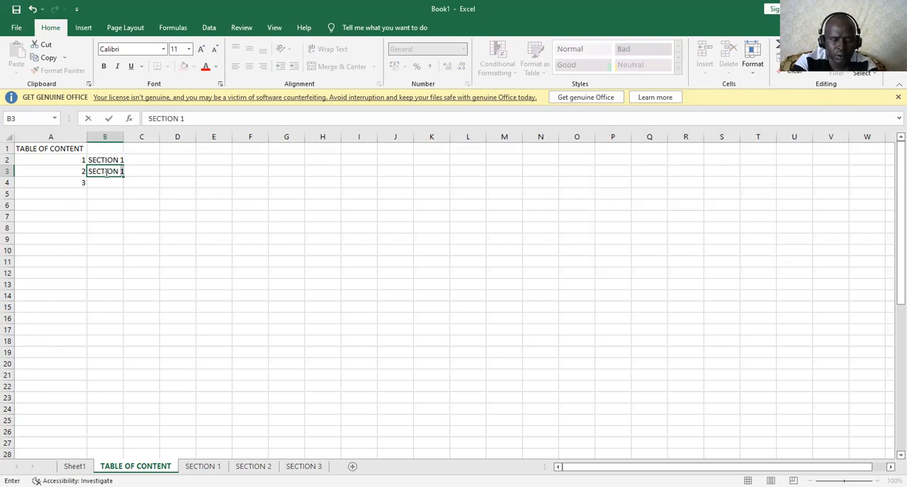
text(2)
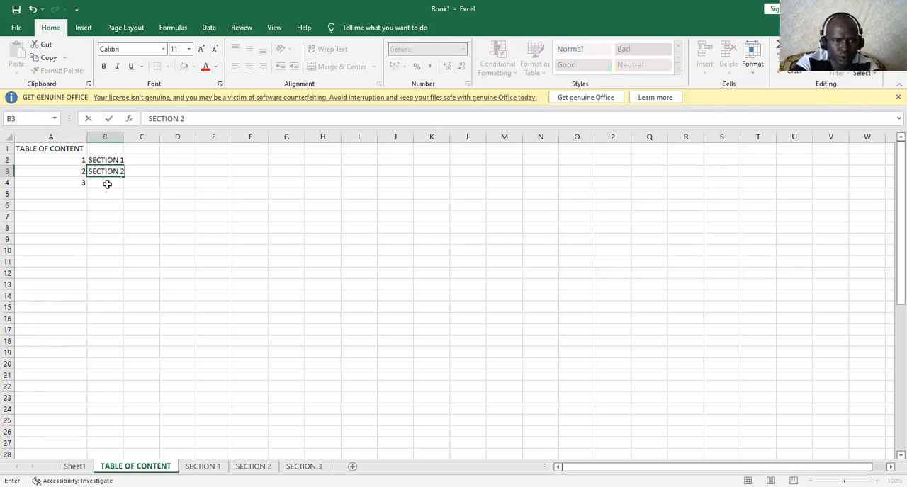
click(107, 183)
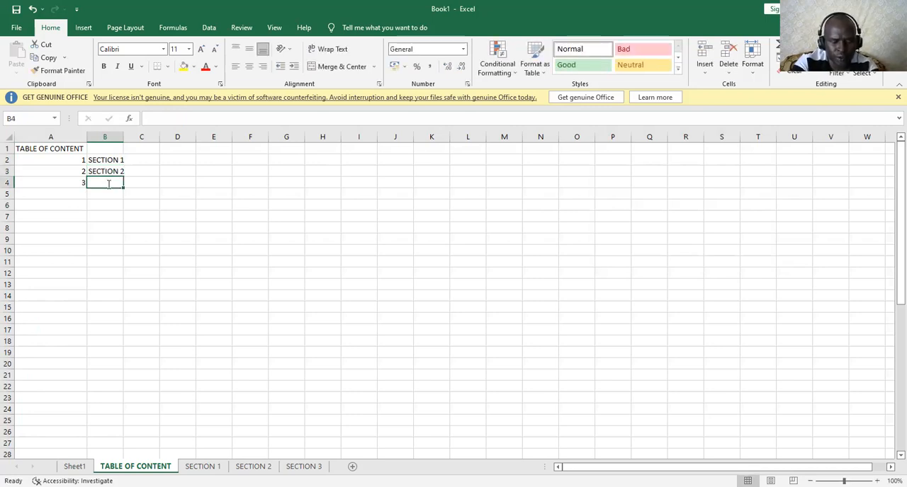
text(SECTION 3)
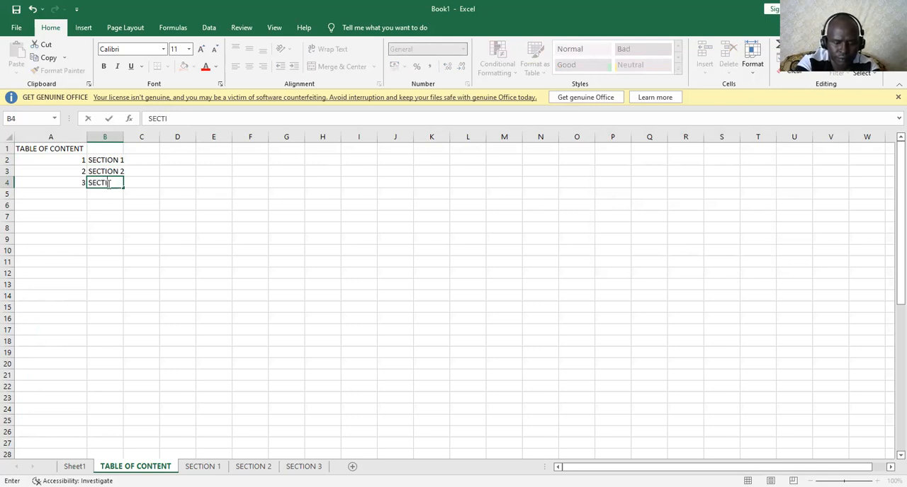
Auto-fit column B and hyperlink the SECTION 1 entry in B2 to cell A1 of the SECTION 1 worksheet
click(178, 284)
double_click(122, 136)
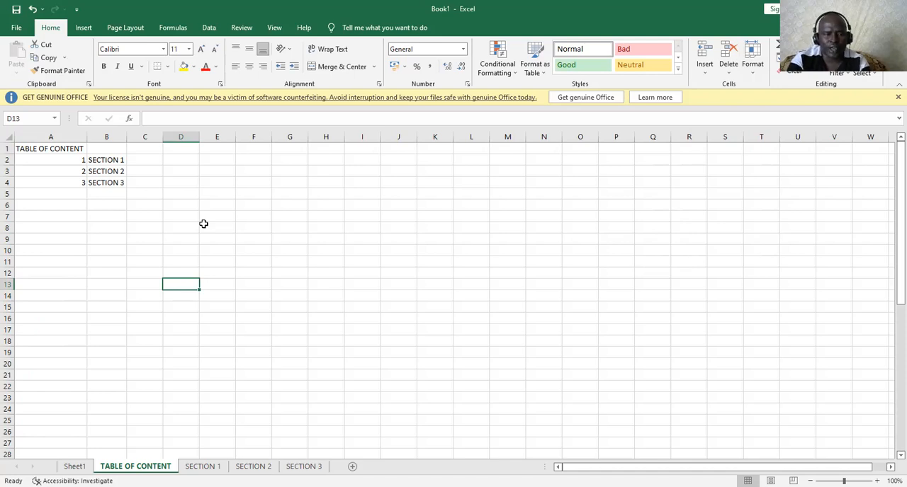
click(102, 161)
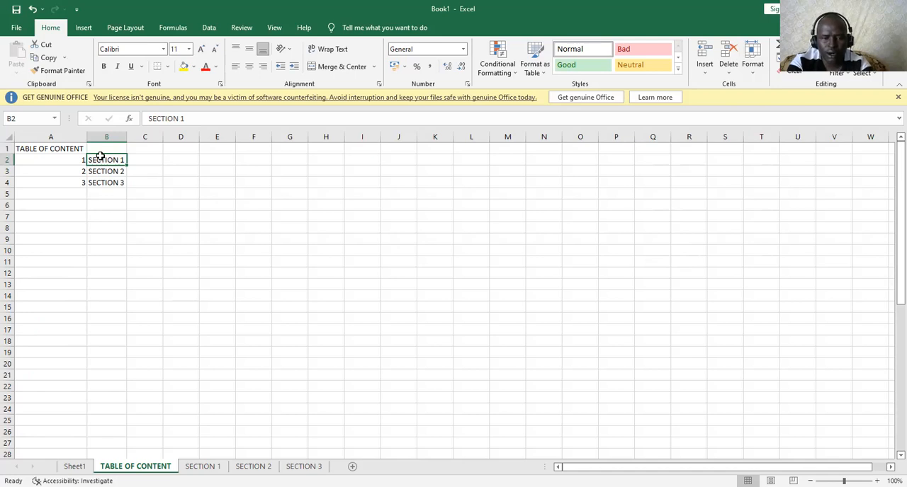
key(ctrl+k)
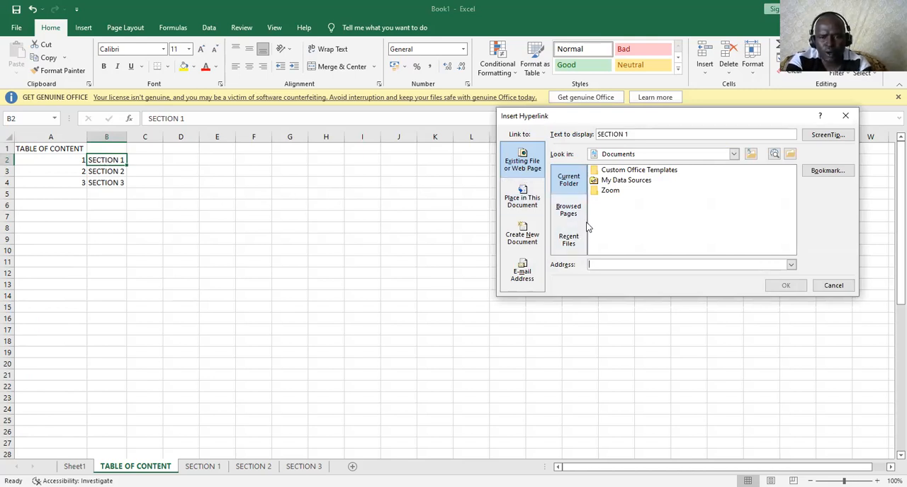
click(528, 208)
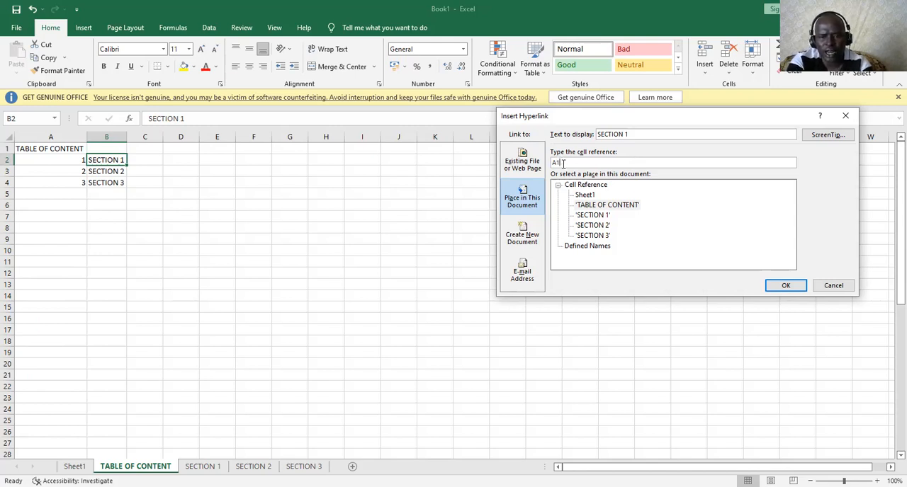
click(604, 216)
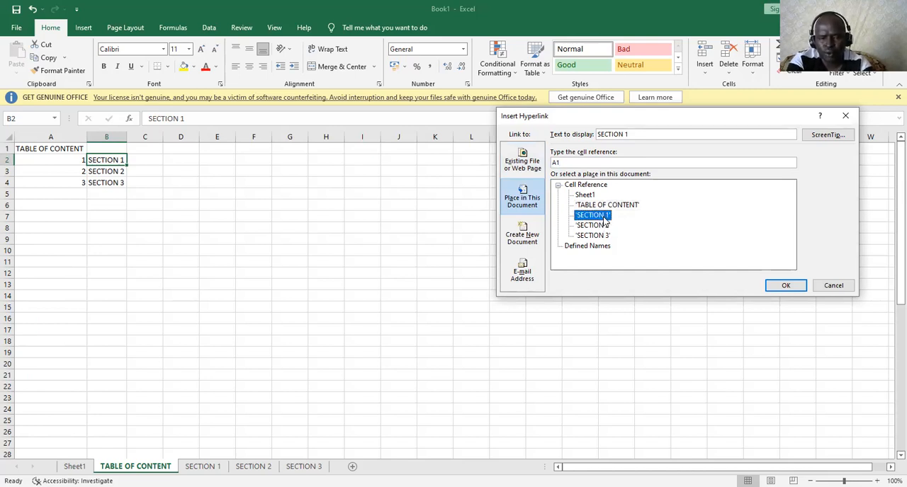
click(787, 284)
Test the SECTION 1 hyperlink in B2 and return to the TABLE OF CONTENT sheet
click(325, 238)
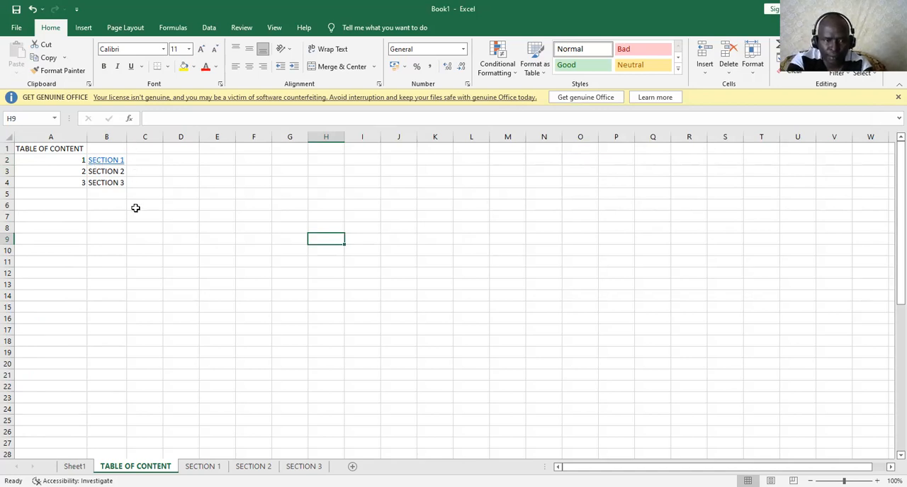
click(107, 161)
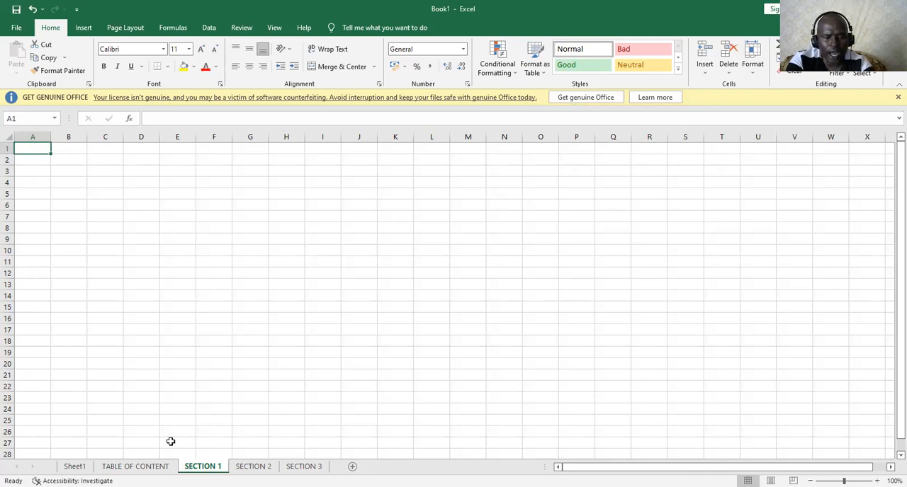
click(135, 466)
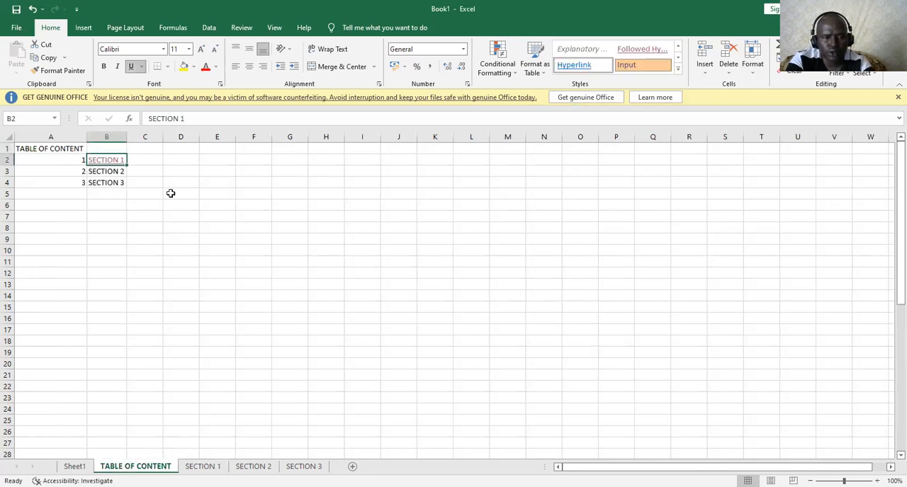
Hyperlink the SECTION 2 entry in B3 to cell A1 of the SECTION 2 worksheet
click(115, 171)
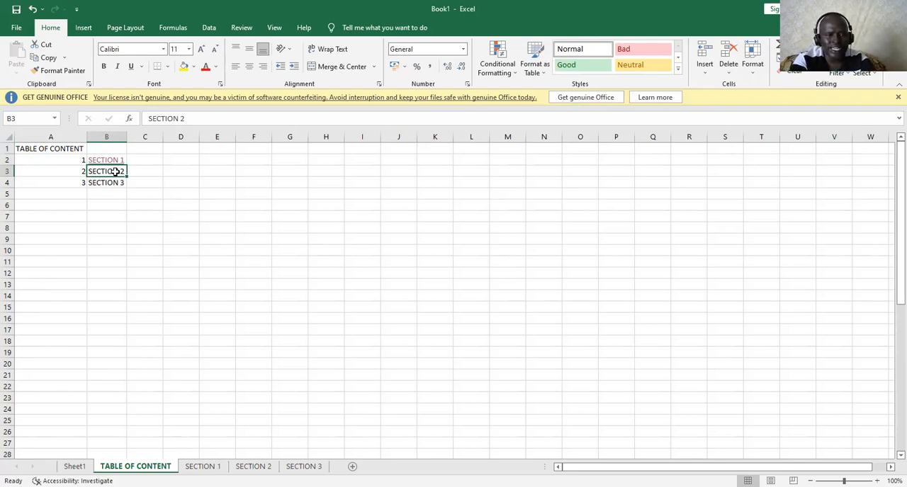
right_click(117, 174)
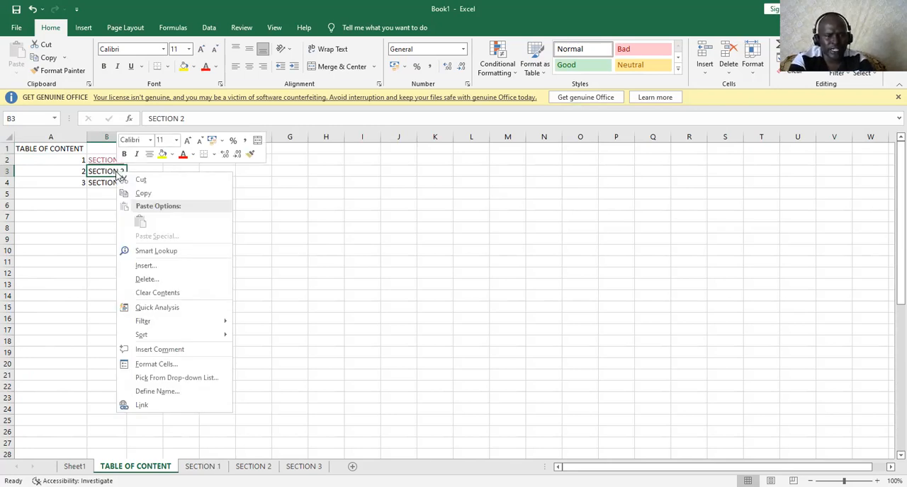
click(168, 408)
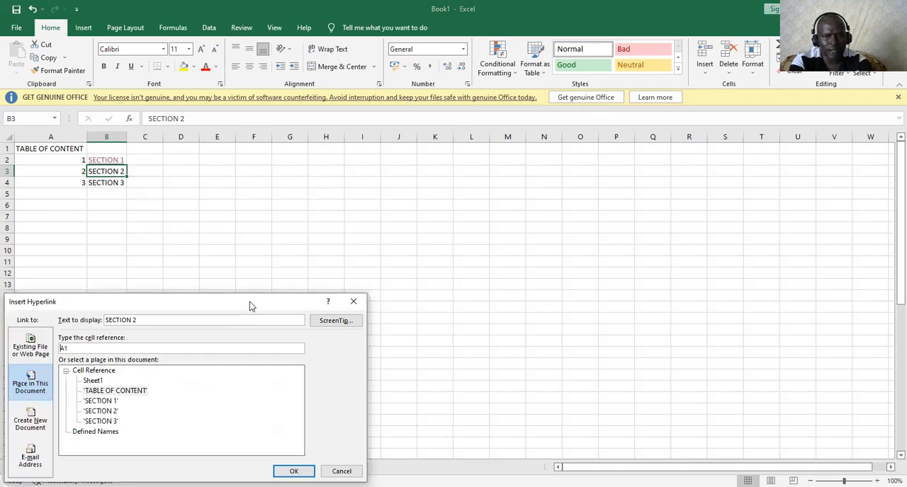
drag(249, 305, 744, 153)
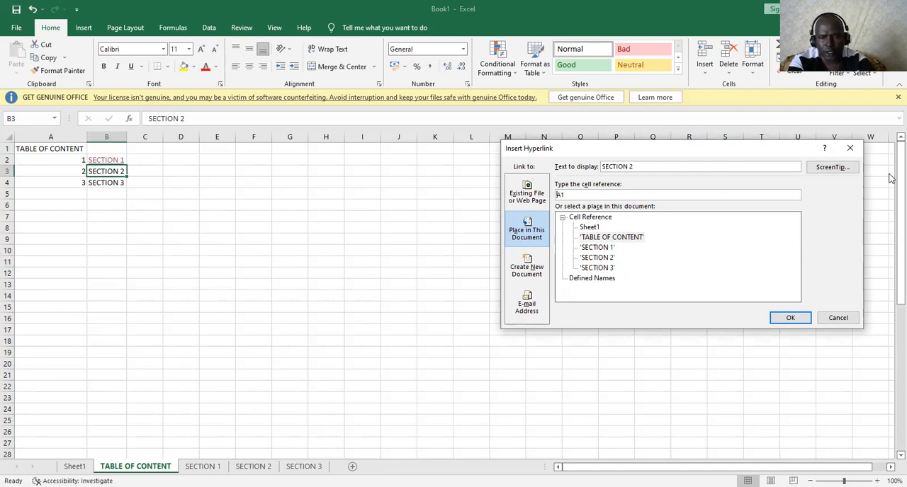
click(603, 258)
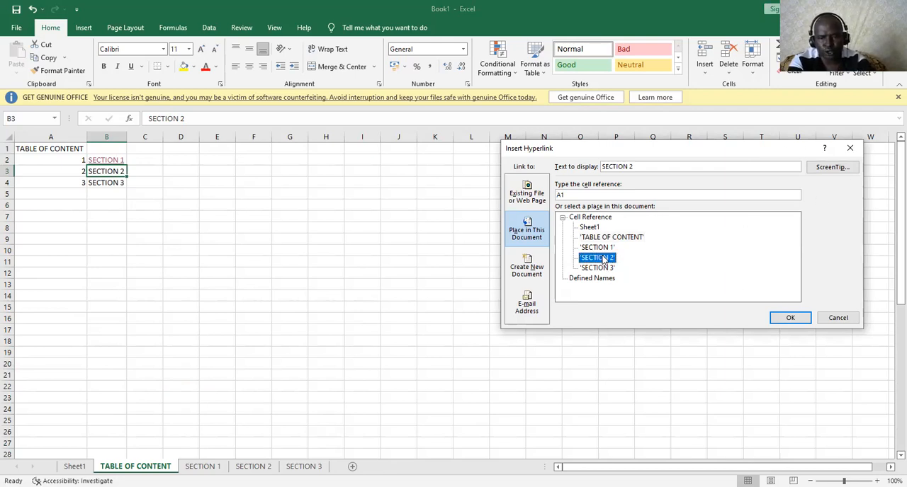
click(791, 318)
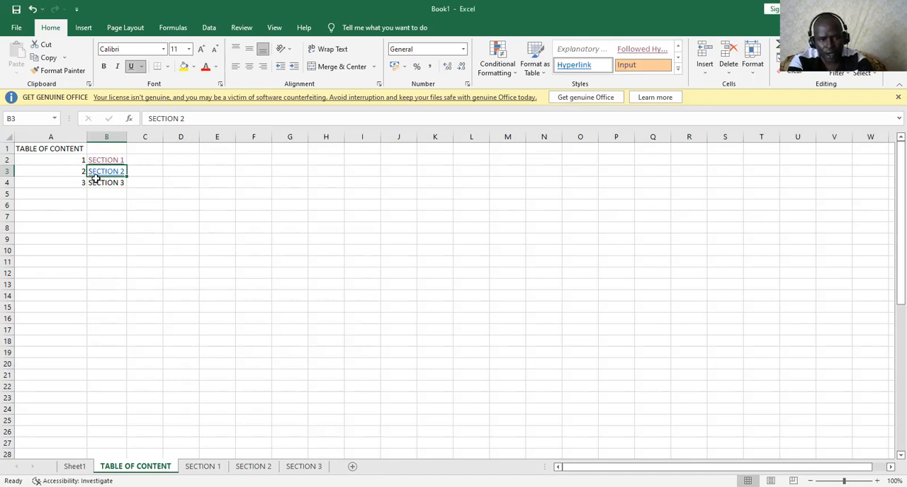
Hyperlink the SECTION 3 entry in B4 to cell A1 of the SECTION 3 worksheet
click(99, 183)
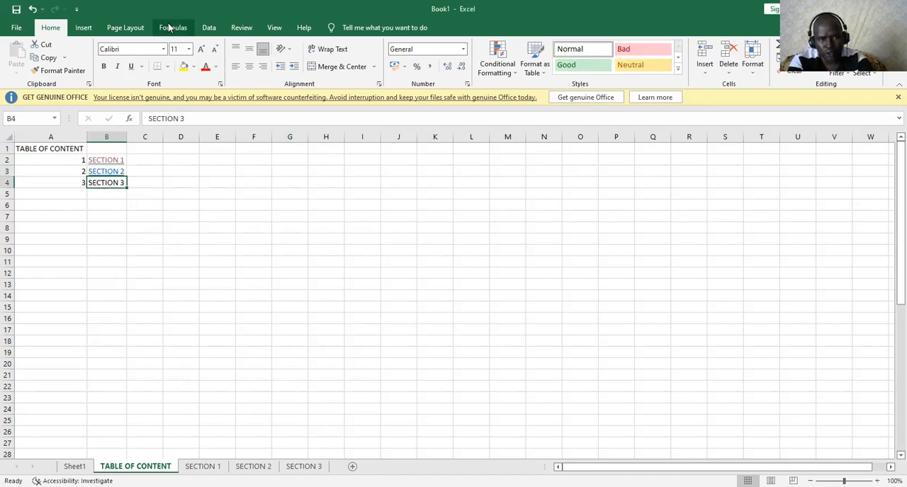
click(83, 29)
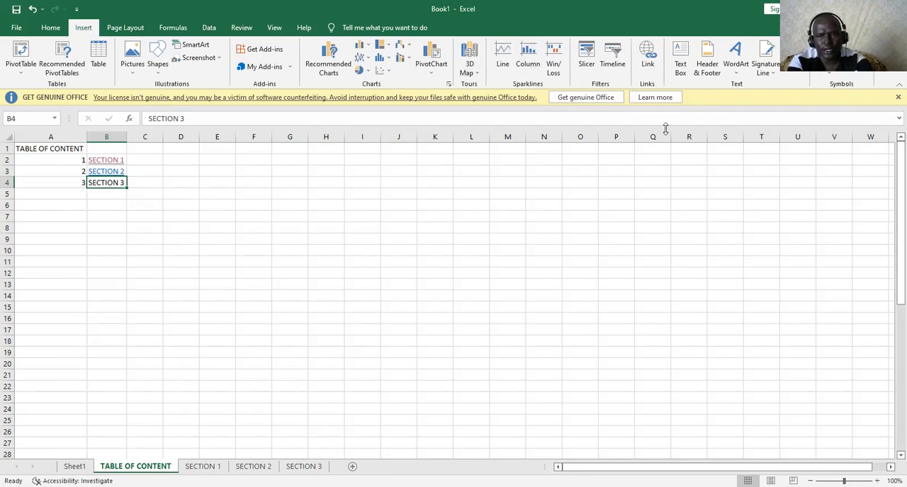
click(649, 64)
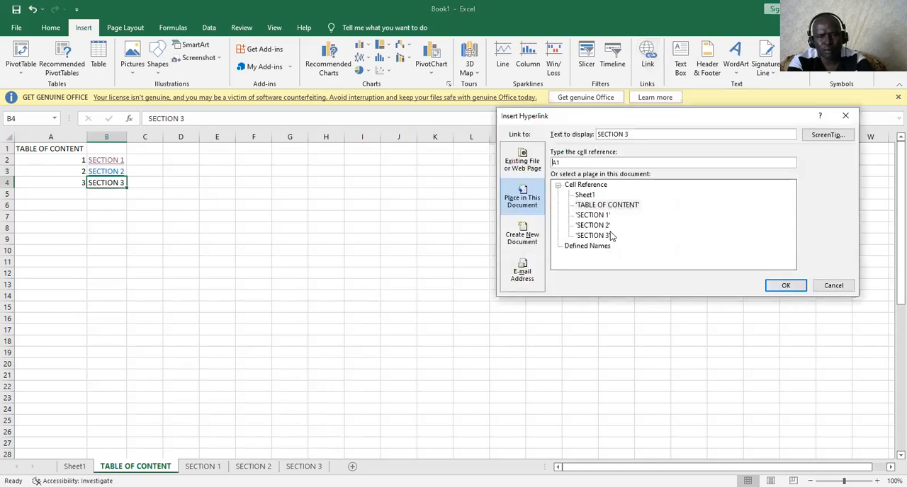
click(607, 236)
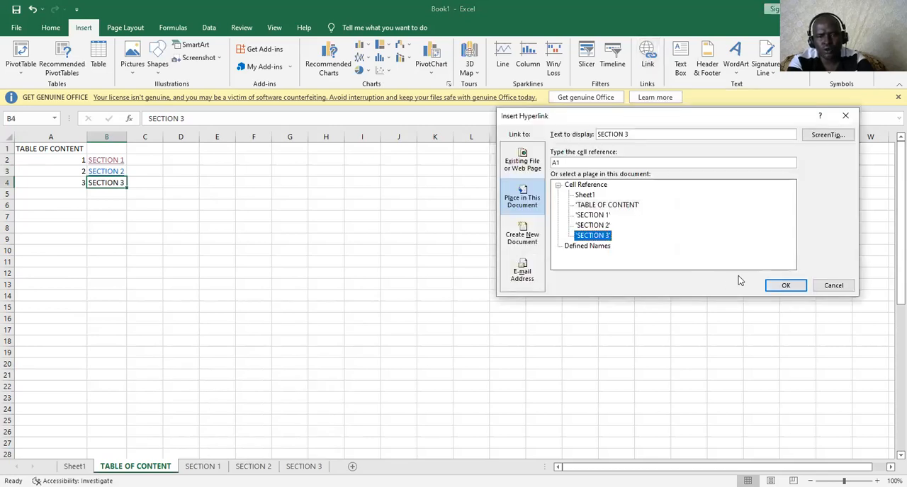
click(787, 285)
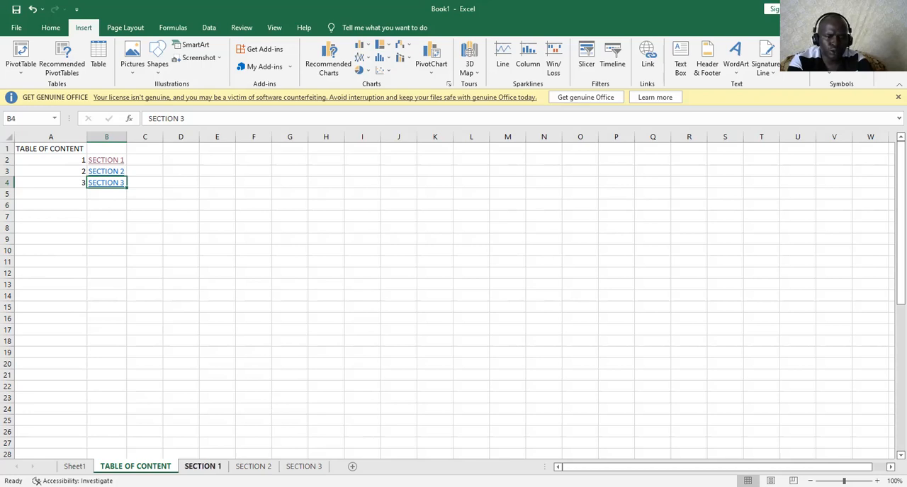
Draw a left block arrow on the SECTION 1 sheet, covering about cells B2 to D4
click(202, 467)
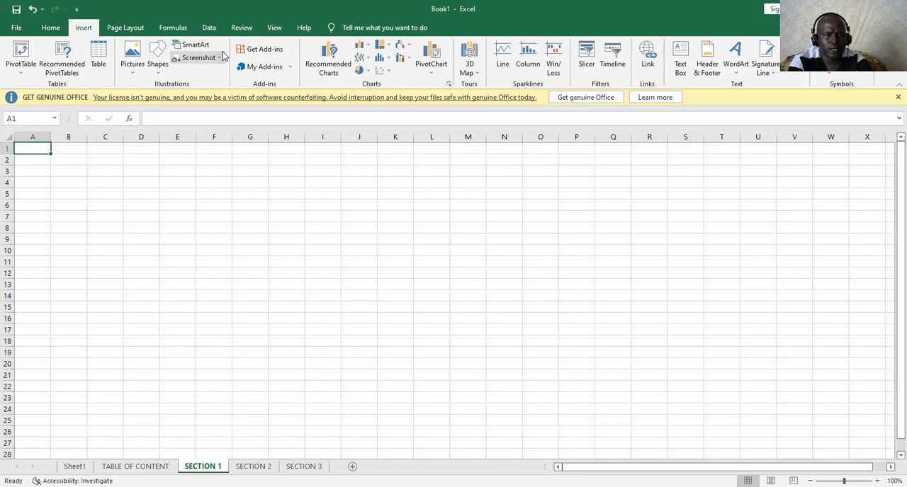
click(157, 70)
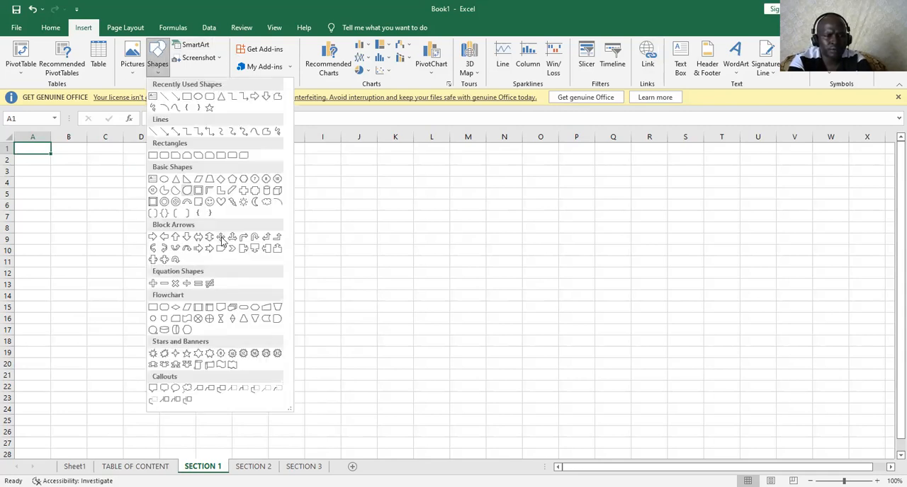
click(164, 238)
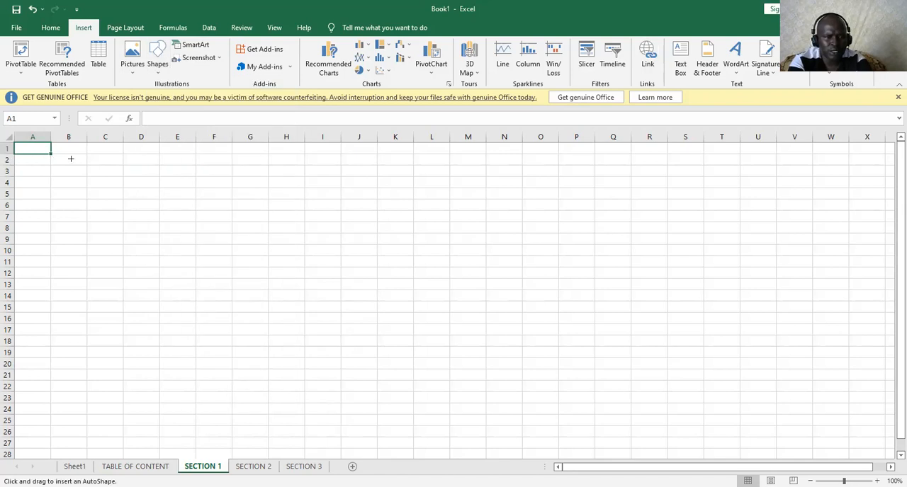
drag(68, 156, 136, 190)
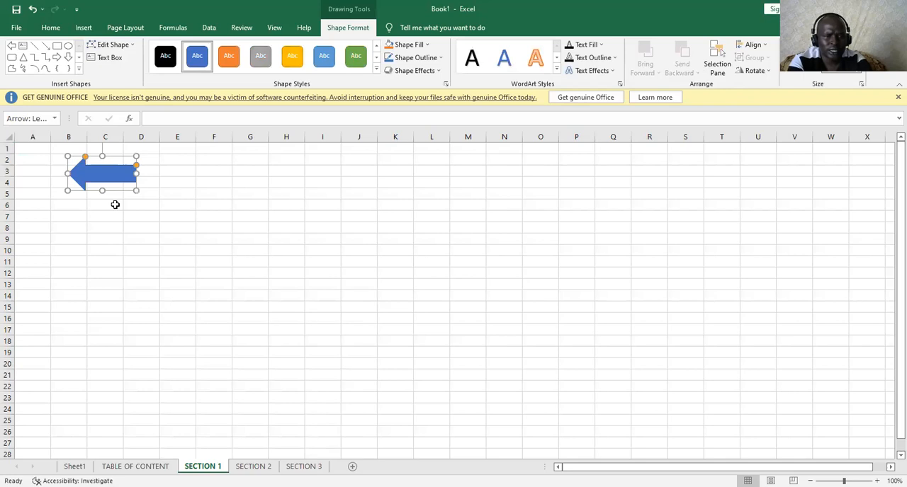
Hyperlink the left arrow on the SECTION 1 sheet to cell A1 of the TABLE OF CONTENT sheet
right_click(103, 168)
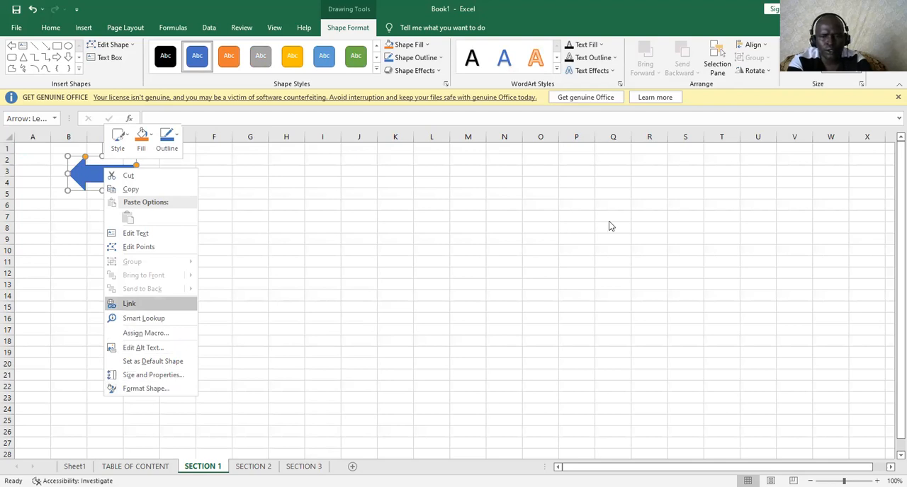
key(Return)
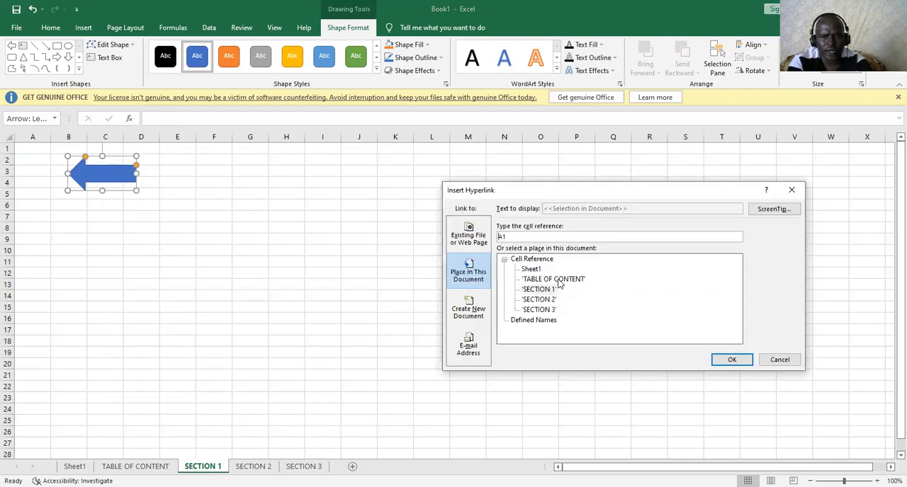
click(559, 280)
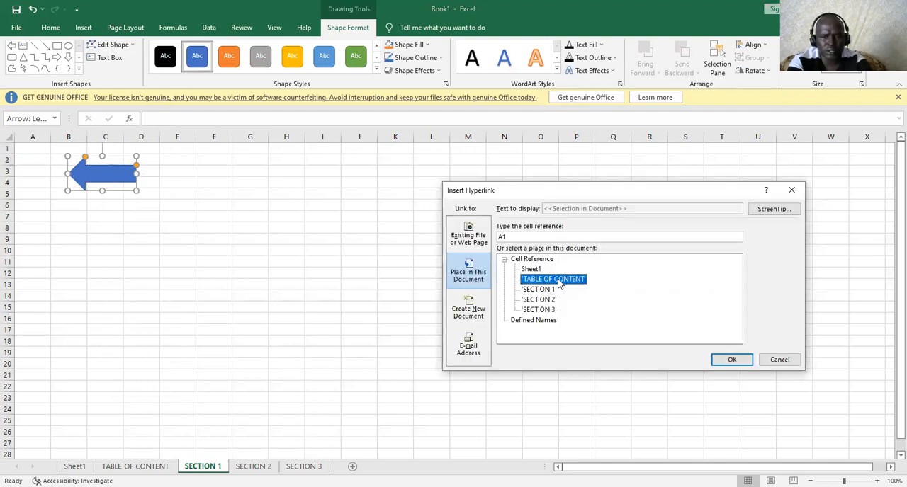
click(730, 360)
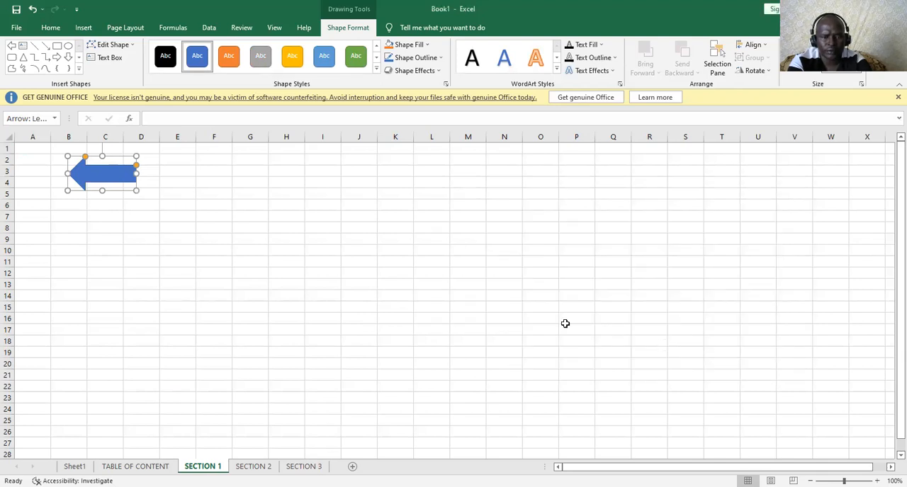
click(179, 275)
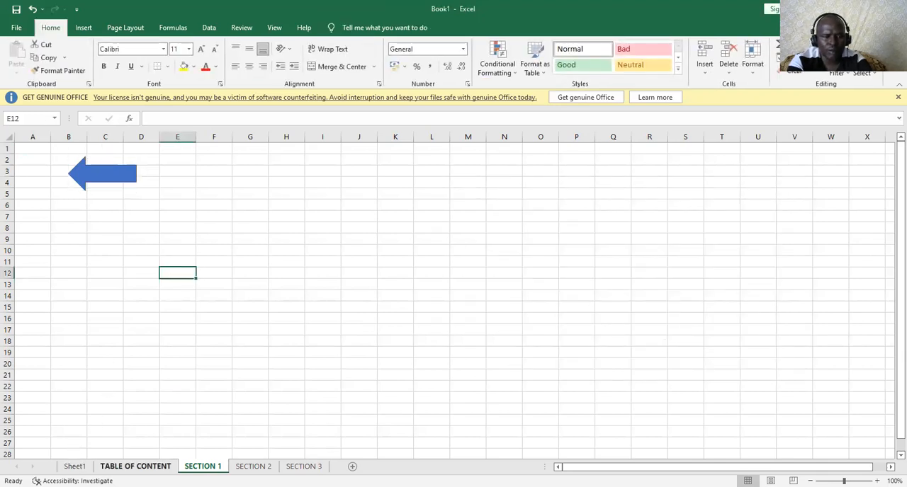
Test the arrow link and the SECTION 1 link by moving between the TABLE OF CONTENT and SECTION 1 sheets
click(103, 173)
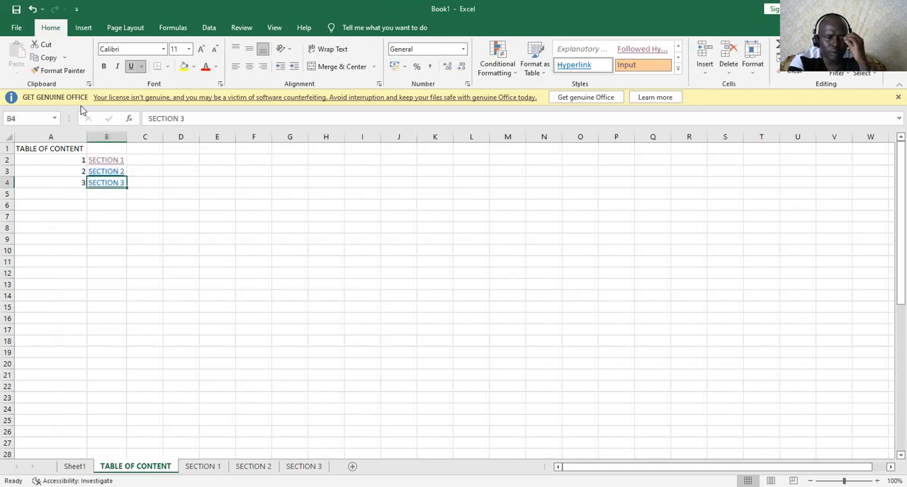
click(102, 161)
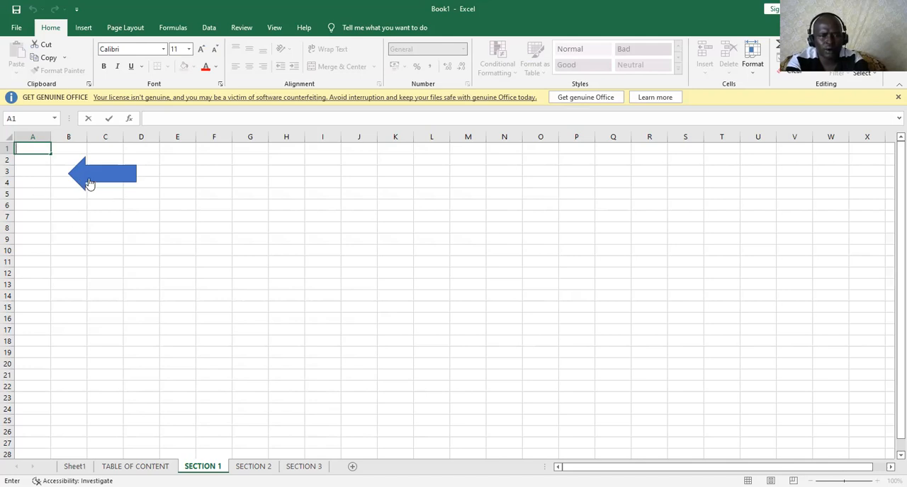
click(89, 183)
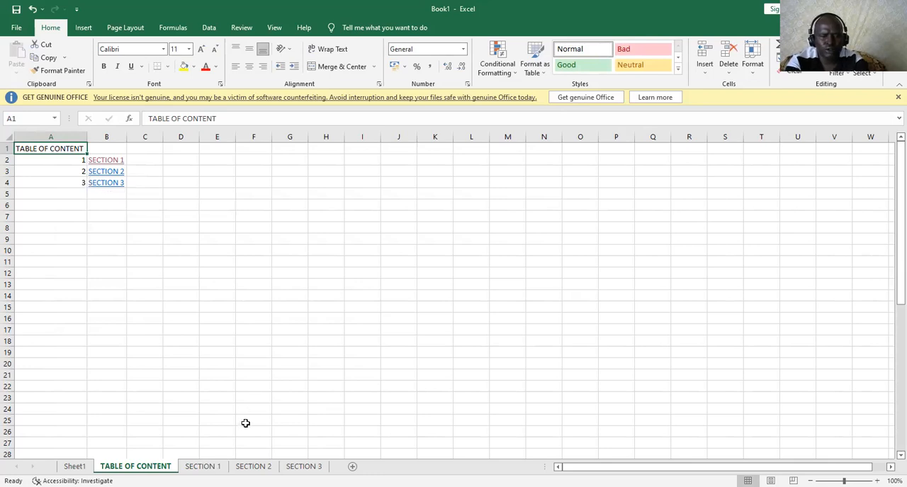
Enter HOME PAGE in cell A1 of the SECTION 2 sheet and autofit column A to the text
click(253, 466)
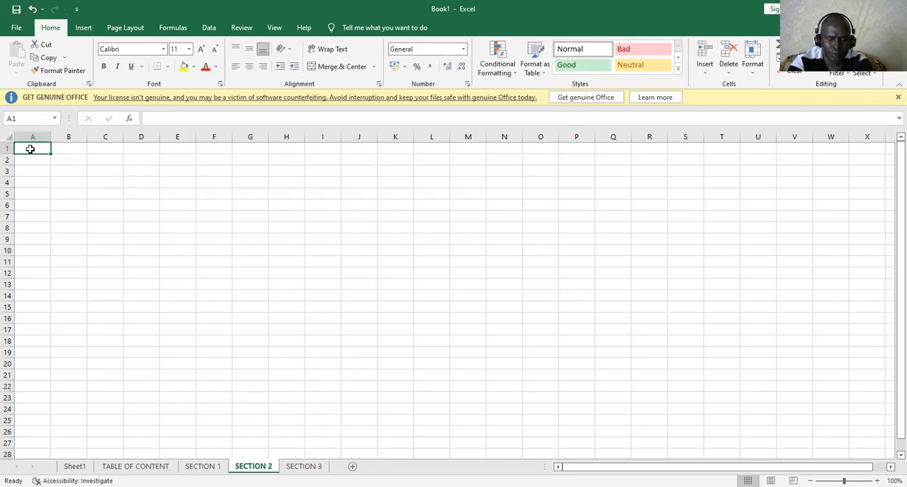
text(HO)
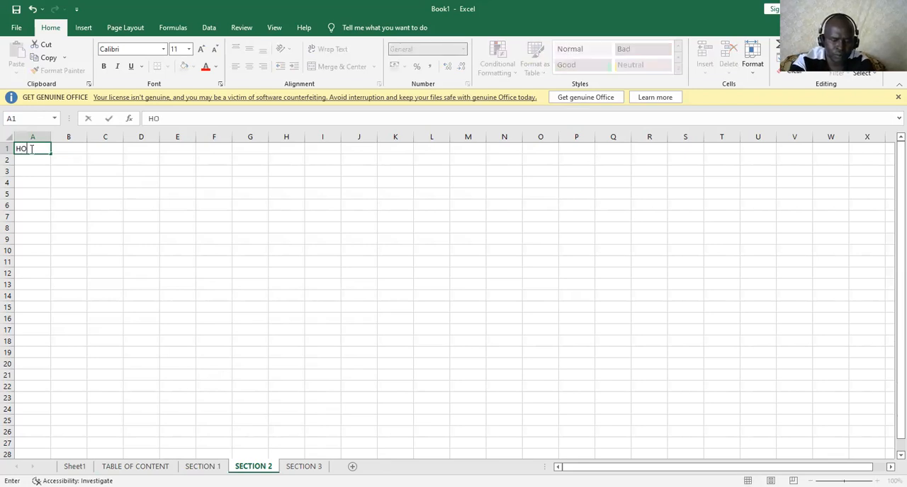
text(ME)
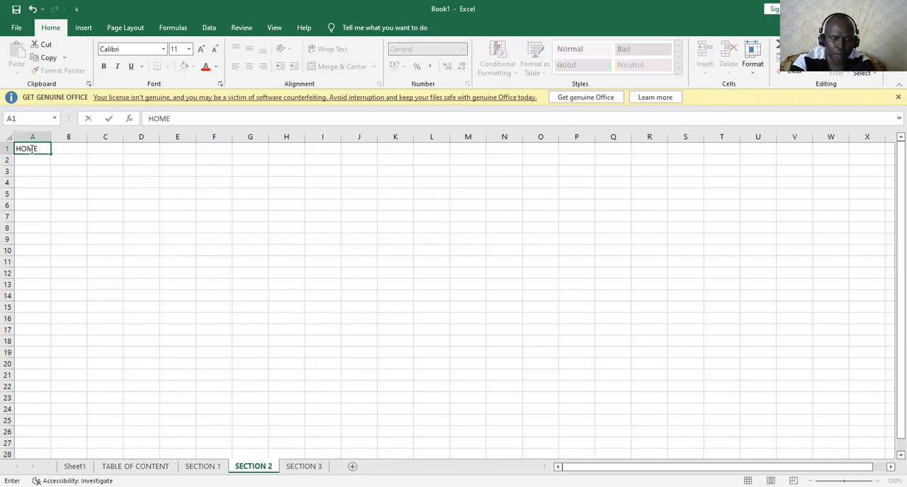
text( PAGE)
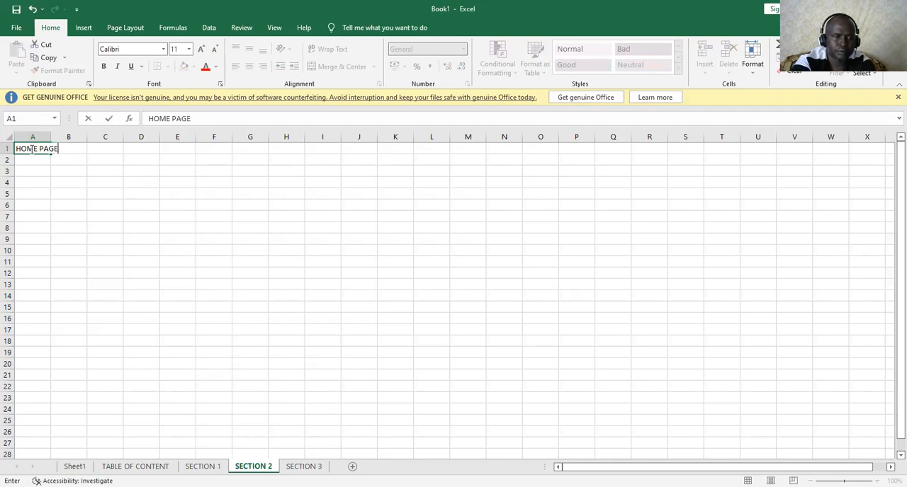
double_click(50, 138)
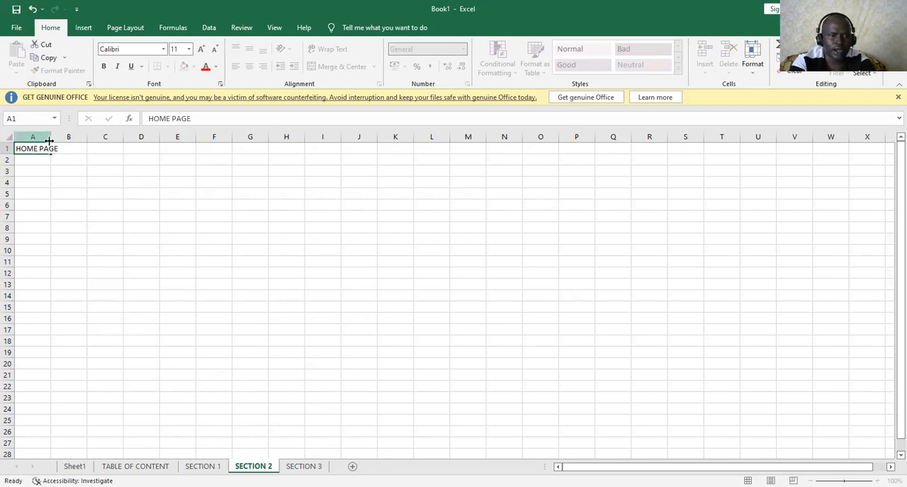
click(74, 191)
Hyperlink the HOME PAGE cell on the SECTION 2 sheet to cell A1 of TABLE OF CONTENT and follow the link
click(41, 147)
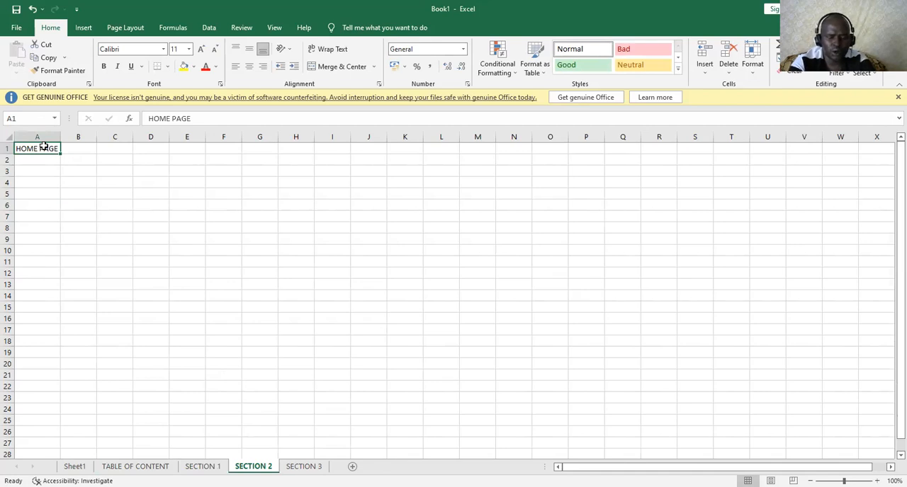
key(ctrl+k)
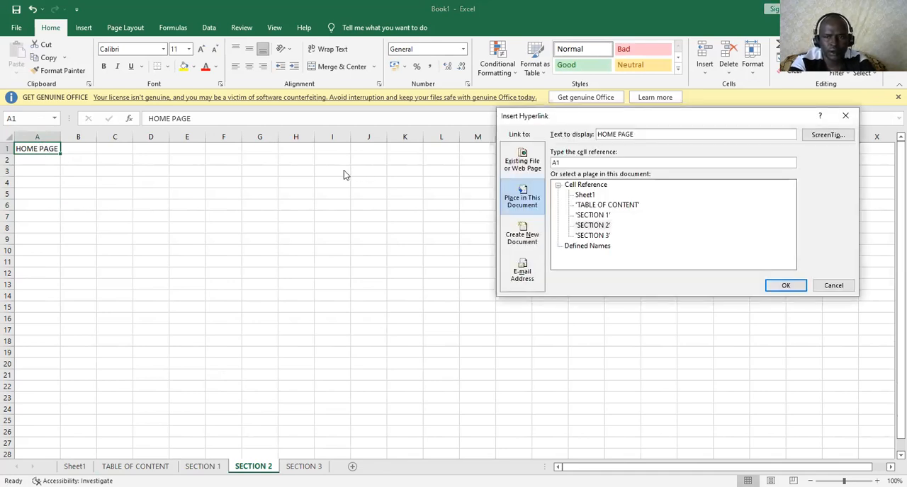
click(593, 205)
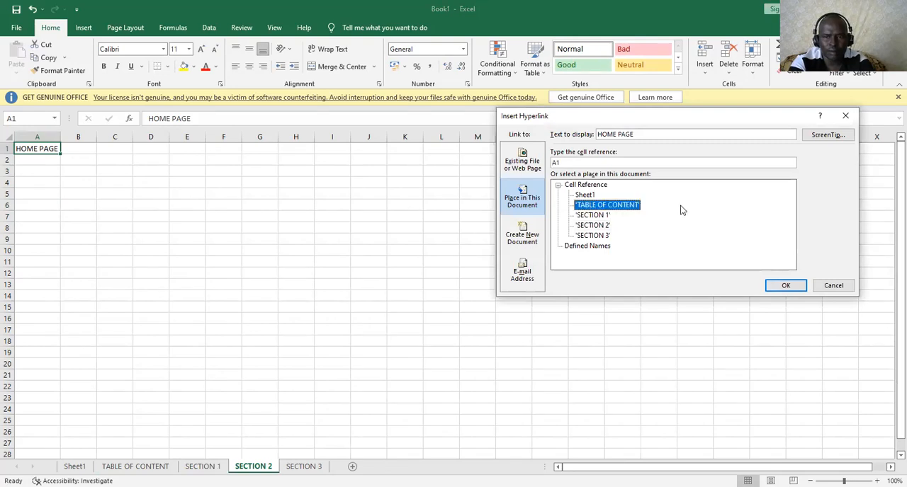
click(774, 287)
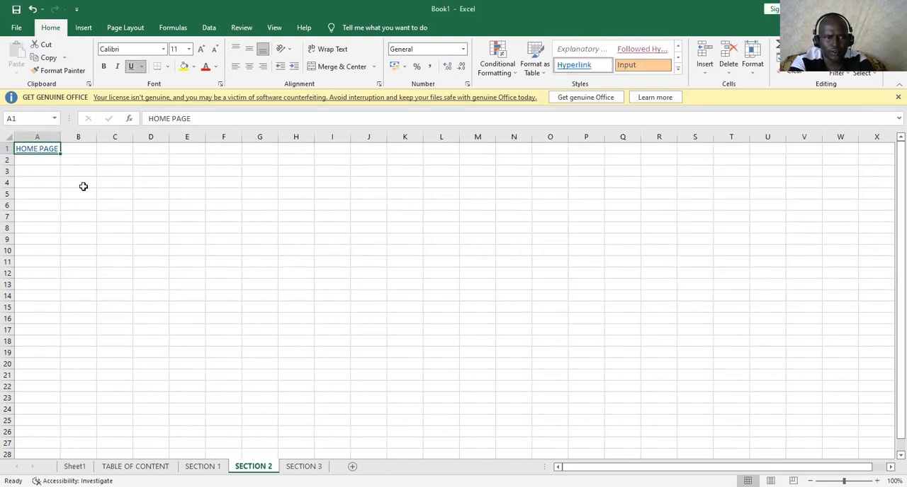
click(42, 153)
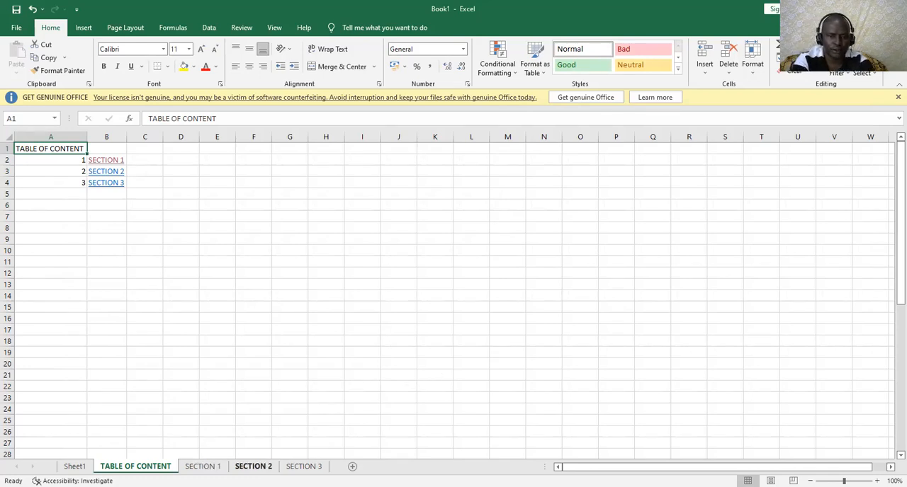
Enter GO TO NXT PAGE in cell O3 of the SECTION 1 sheet
click(202, 466)
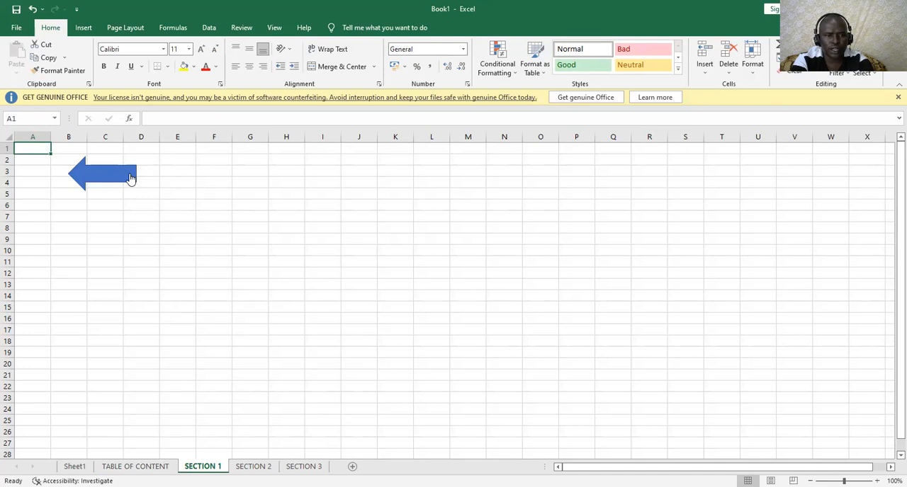
click(537, 171)
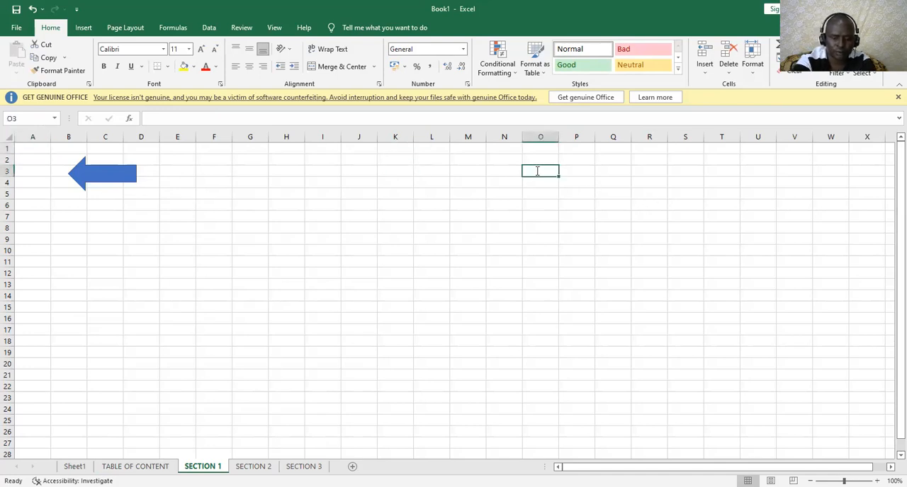
text(GO TO N)
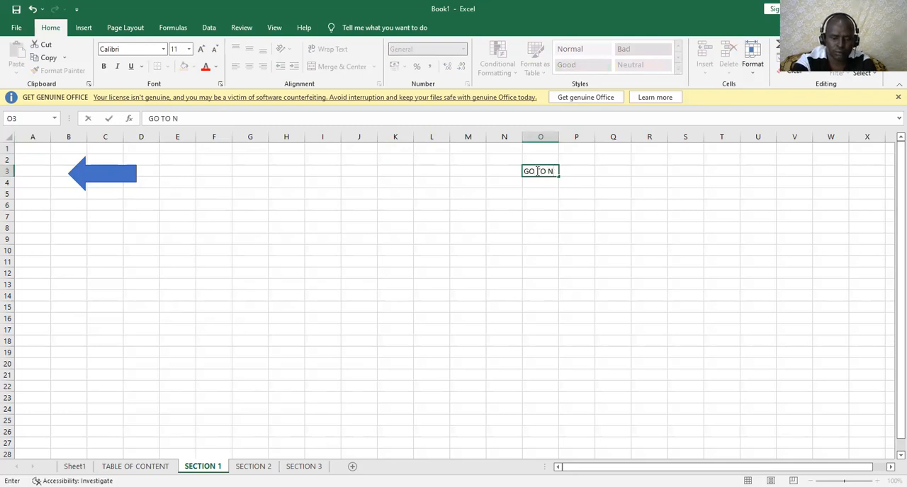
text(XT PAGE)
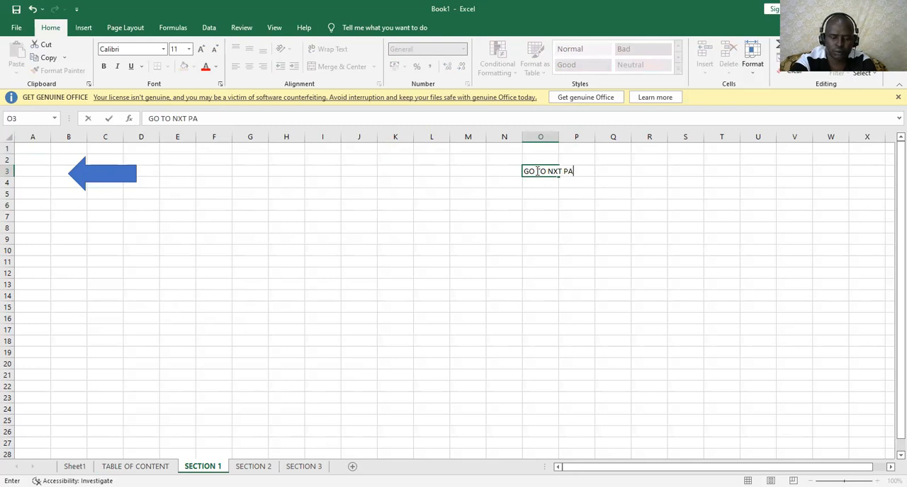
click(554, 218)
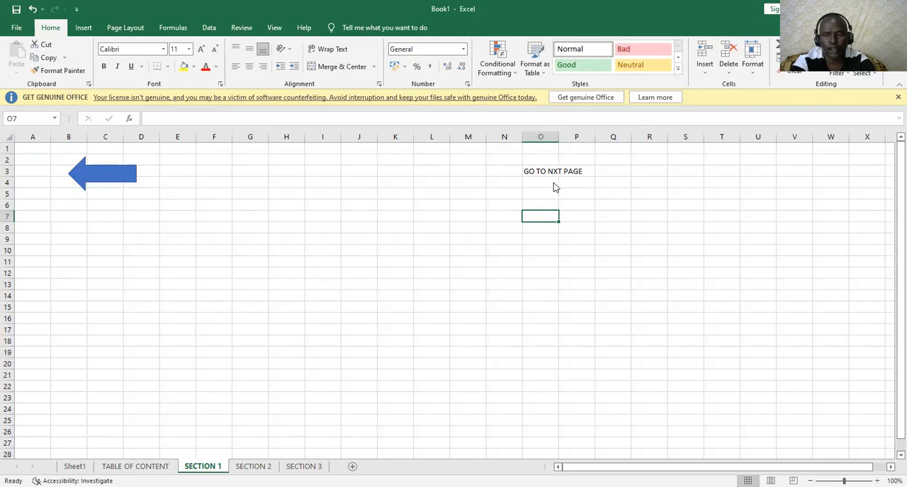
Insert a hyperlink in cell O7 of the SECTION 1 sheet to cell A1 of SECTION 3 and follow it
key(ctrl+k)
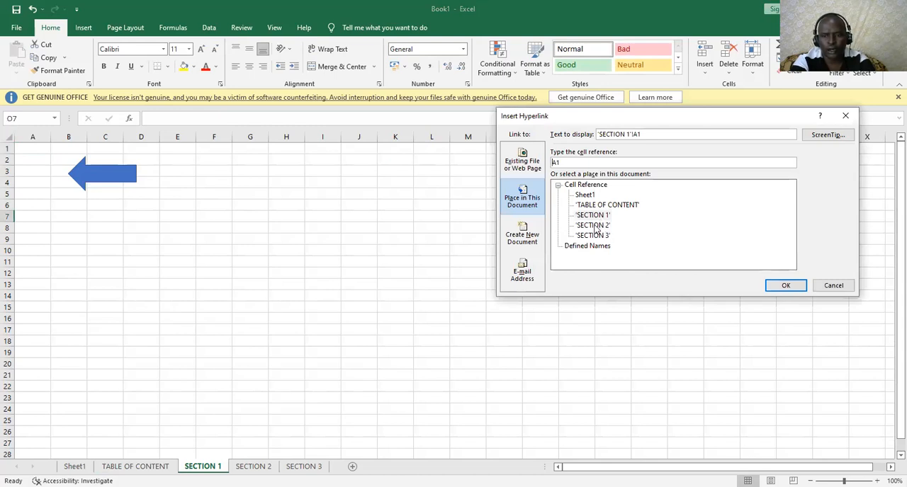
click(594, 236)
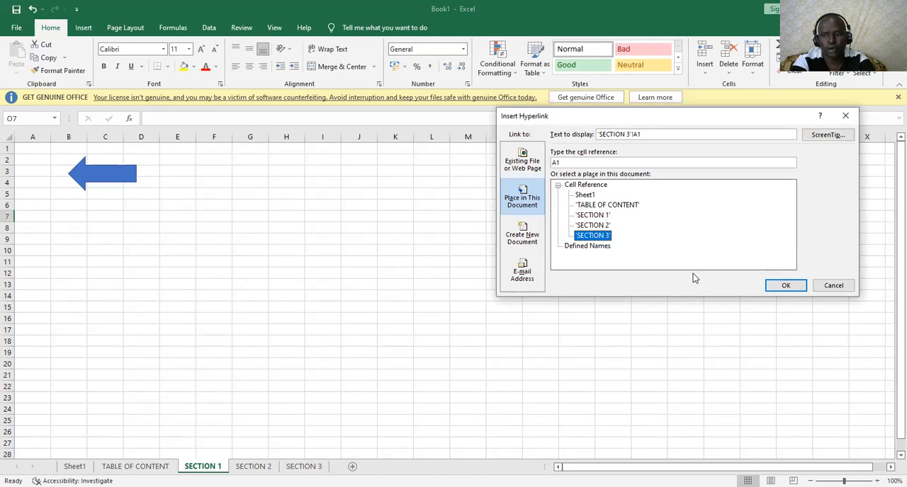
click(786, 286)
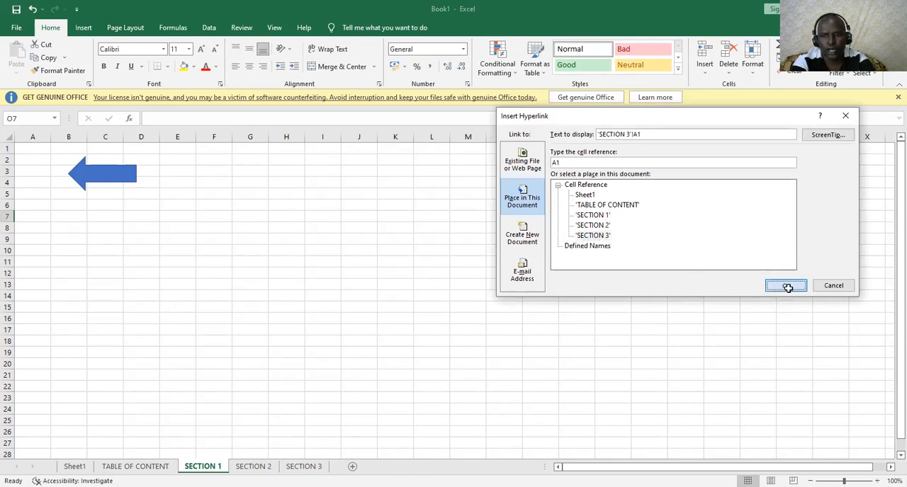
click(554, 273)
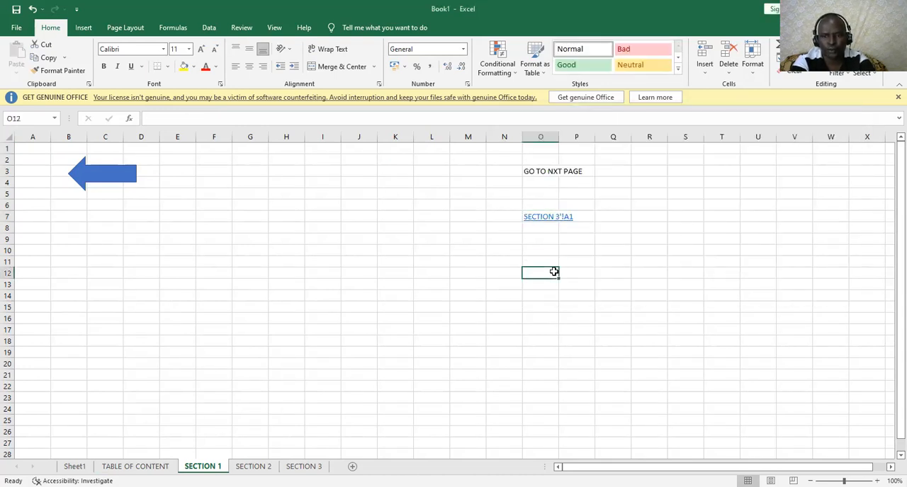
click(549, 221)
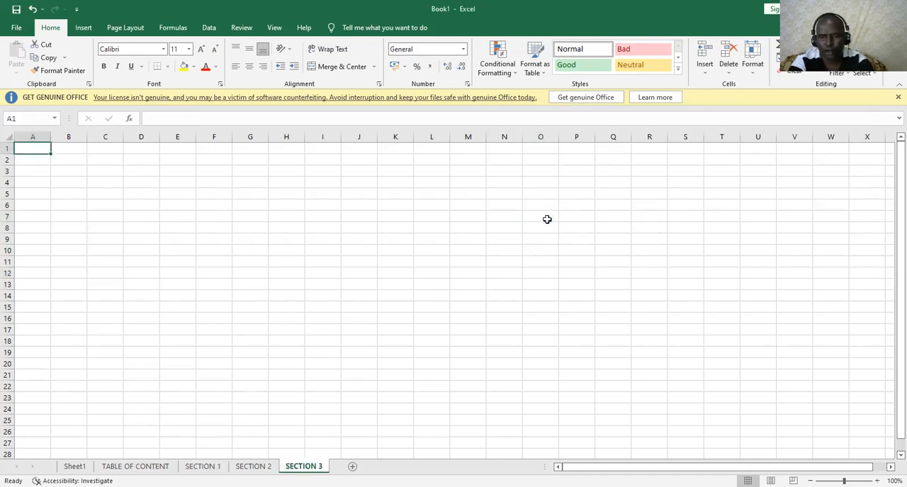